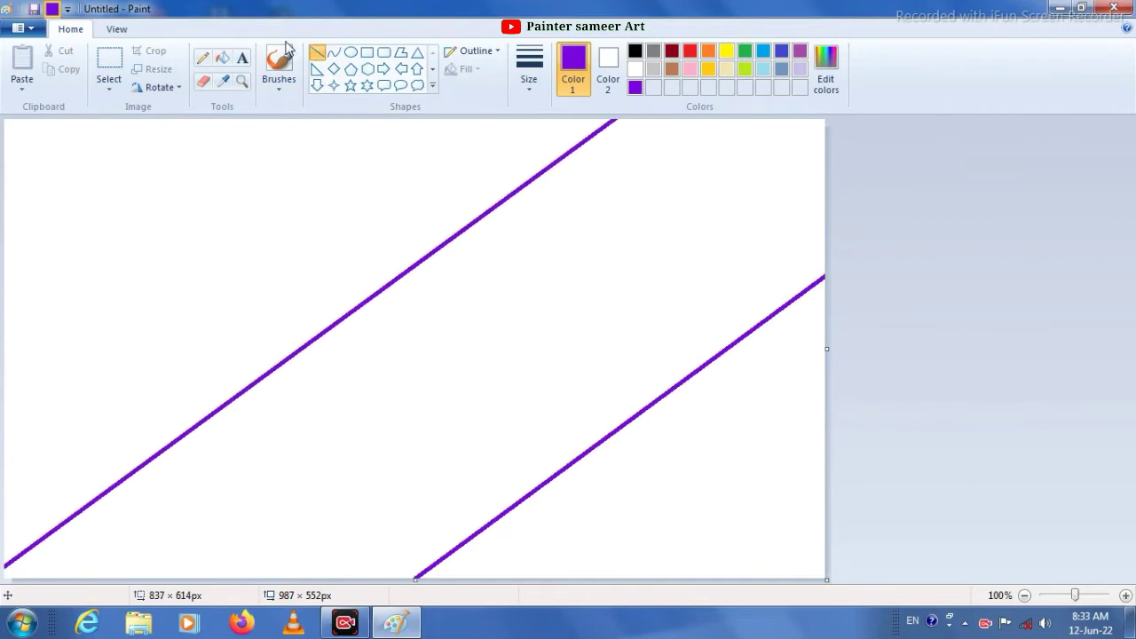
Fill the diagonal band between the two lines with purple and the upper-left area with black
{"action": "left_click", "coordinate": [223, 57]}
{"action": "left_click", "coordinate": [591, 340]}
{"action": "left_click", "coordinate": [634, 52]}
{"action": "left_click", "coordinate": [279, 233]}
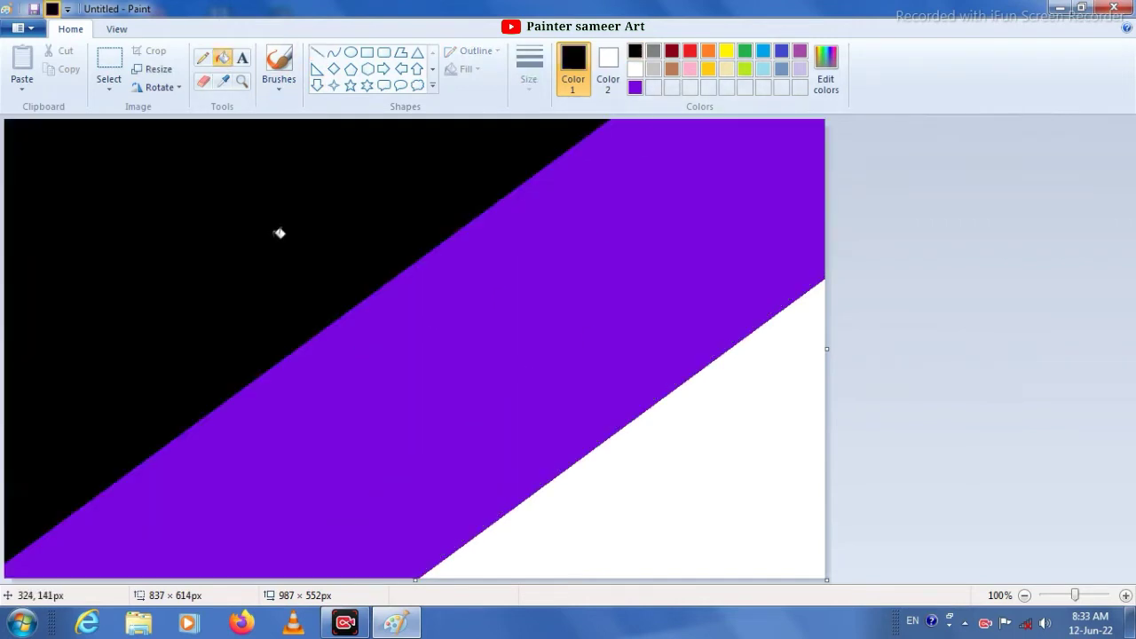
Create a vertical gradient by resizing the image to 1 pixel wide and back to 987 pixels, without keeping the aspect ratio
{"action": "left_click", "coordinate": [155, 69]}
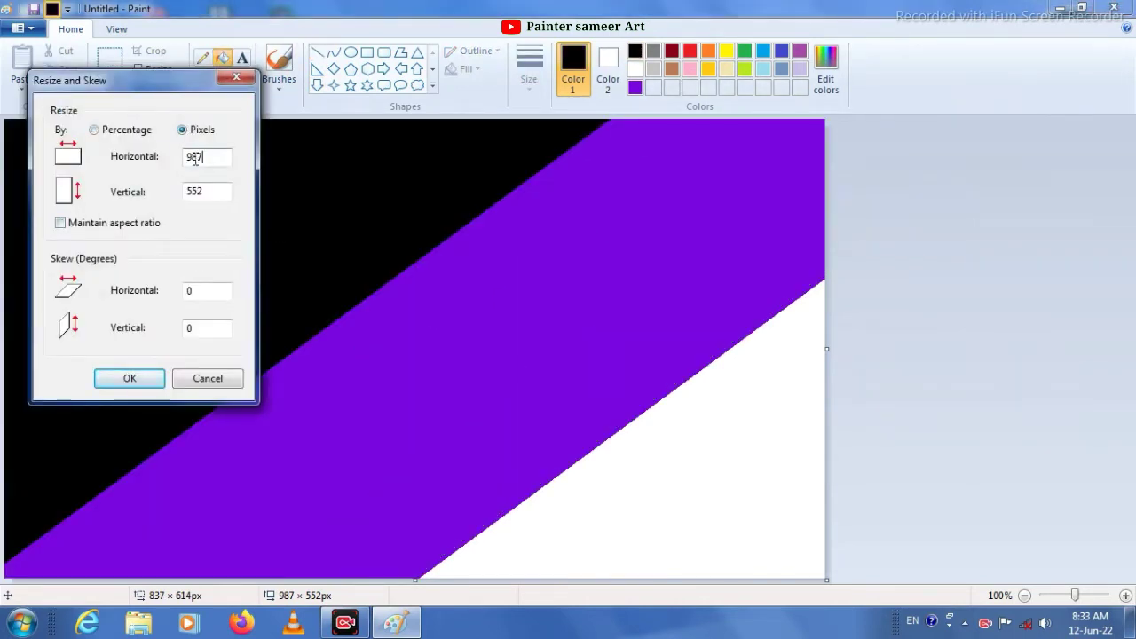
{"action": "left_click", "coordinate": [129, 378]}
{"action": "left_click", "coordinate": [164, 68]}
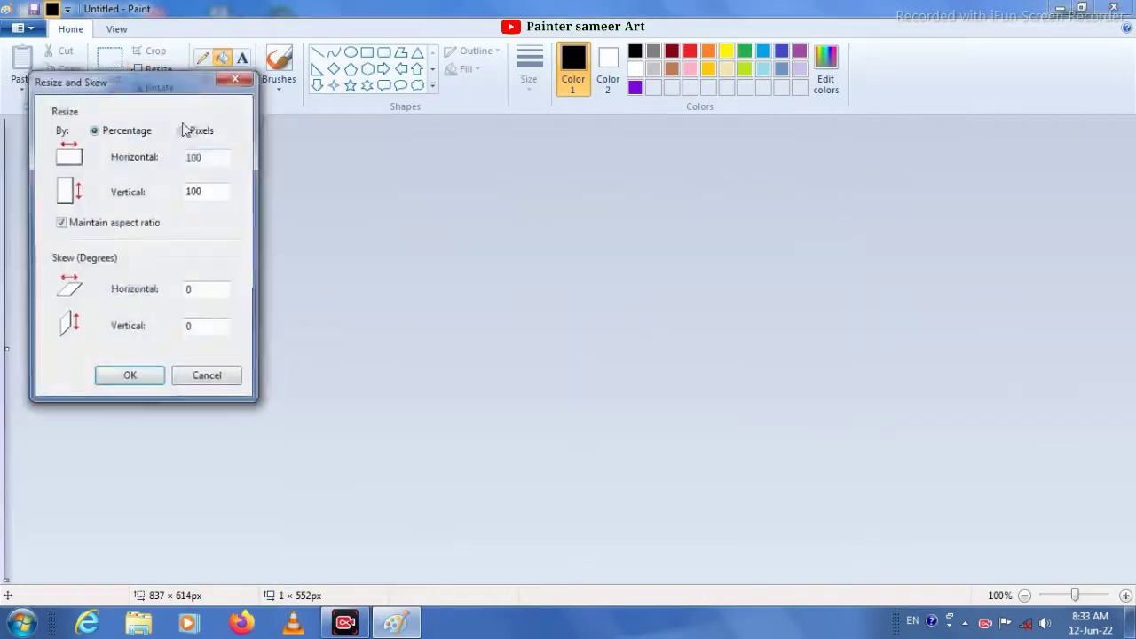
{"action": "left_click", "coordinate": [182, 129]}
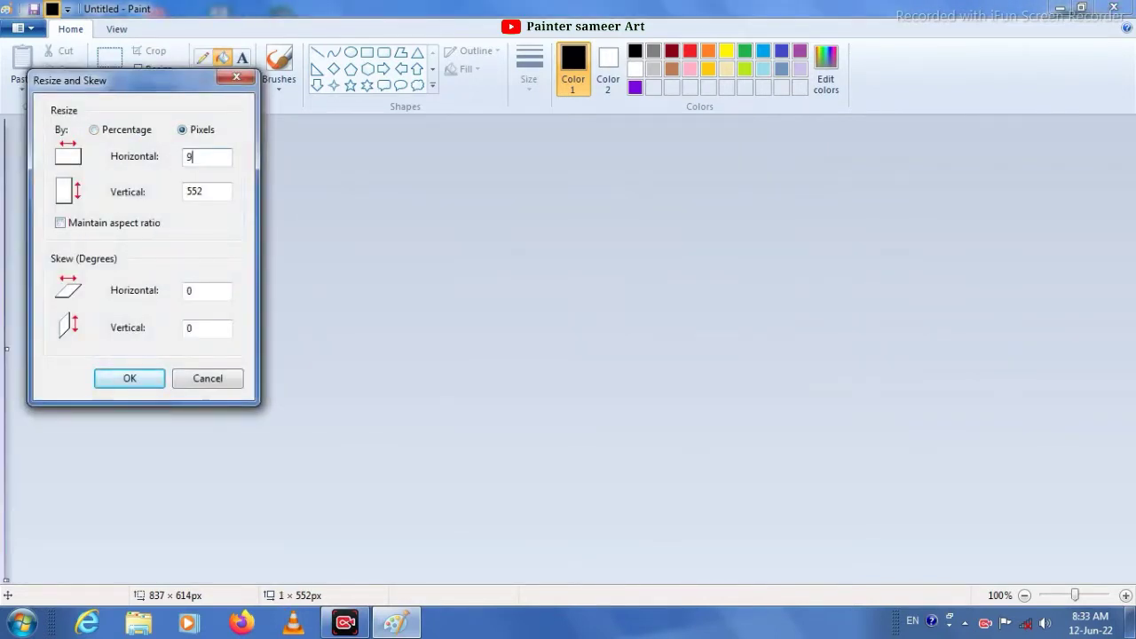
{"action": "key", "text": "Return"}
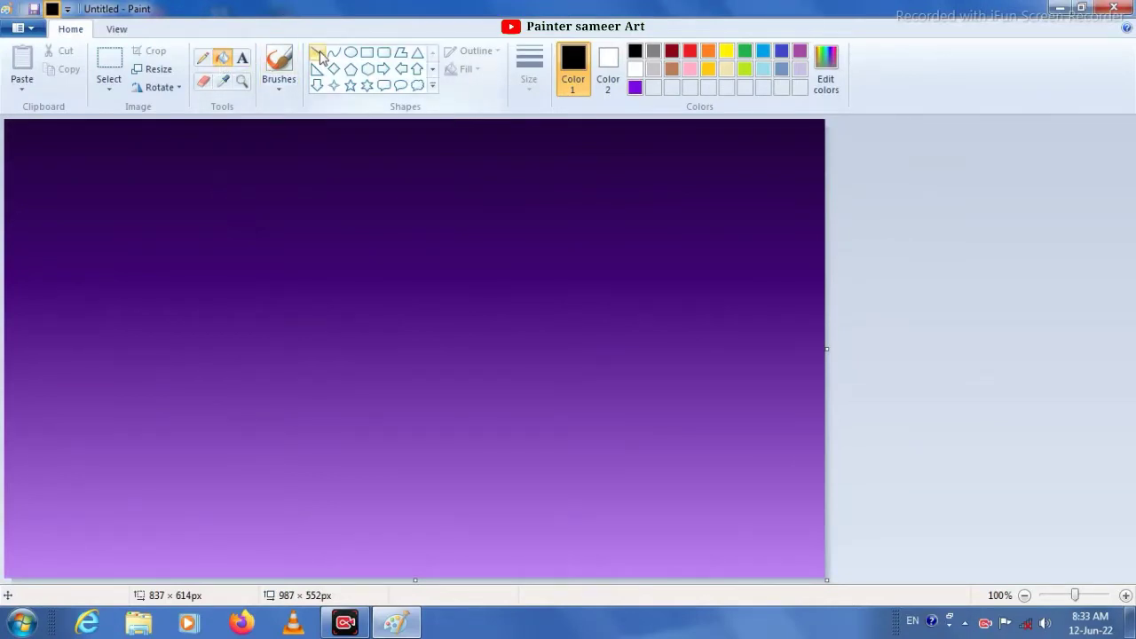
Paint a thick black hill outline across the lower canvas with the round brush, peaking left of centre
{"action": "left_click", "coordinate": [279, 76]}
{"action": "left_click", "coordinate": [279, 112]}
{"action": "left_click", "coordinate": [529, 71]}
{"action": "left_click", "coordinate": [550, 218]}
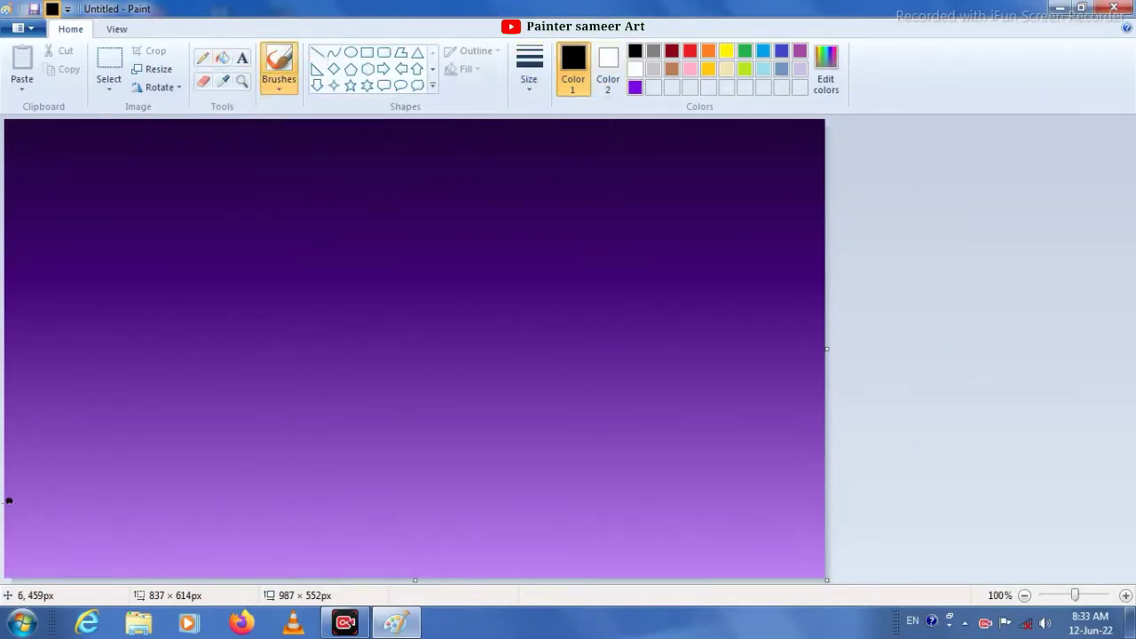
{"action": "left_click_drag", "start_coordinate": [8, 505], "coordinate": [155, 454]}
{"action": "mouse_move", "coordinate": [245, 419]}
{"action": "left_mouse_down"}
{"action": "mouse_move", "coordinate": [318, 410]}
{"action": "mouse_move", "coordinate": [882, 504]}
{"action": "left_mouse_up"}
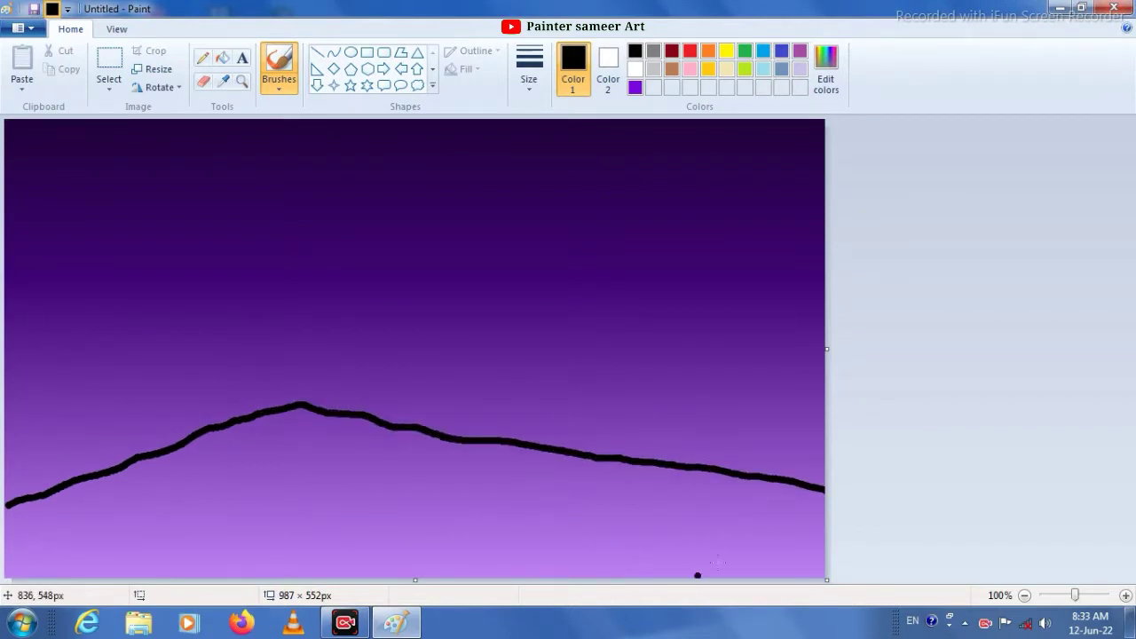
Paint the whole area below the hill outline solid black with a broad brush and reselect the round brush
{"action": "left_click", "coordinate": [280, 87]}
{"action": "left_click", "coordinate": [283, 153]}
{"action": "mouse_move", "coordinate": [603, 527]}
{"action": "left_mouse_down"}
{"action": "mouse_move", "coordinate": [659, 497]}
{"action": "mouse_move", "coordinate": [483, 452]}
{"action": "mouse_move", "coordinate": [570, 456]}
{"action": "mouse_move", "coordinate": [472, 465]}
{"action": "mouse_move", "coordinate": [518, 469]}
{"action": "mouse_move", "coordinate": [485, 465]}
{"action": "mouse_move", "coordinate": [525, 533]}
{"action": "mouse_move", "coordinate": [346, 464]}
{"action": "mouse_move", "coordinate": [486, 491]}
{"action": "mouse_move", "coordinate": [400, 515]}
{"action": "mouse_move", "coordinate": [517, 533]}
{"action": "mouse_move", "coordinate": [482, 520]}
{"action": "mouse_move", "coordinate": [396, 532]}
{"action": "mouse_move", "coordinate": [468, 562]}
{"action": "mouse_move", "coordinate": [377, 572]}
{"action": "mouse_move", "coordinate": [654, 591]}
{"action": "mouse_move", "coordinate": [494, 577]}
{"action": "mouse_move", "coordinate": [632, 571]}
{"action": "mouse_move", "coordinate": [457, 559]}
{"action": "mouse_move", "coordinate": [841, 565]}
{"action": "mouse_move", "coordinate": [679, 553]}
{"action": "mouse_move", "coordinate": [826, 550]}
{"action": "mouse_move", "coordinate": [648, 563]}
{"action": "mouse_move", "coordinate": [821, 568]}
{"action": "mouse_move", "coordinate": [495, 516]}
{"action": "mouse_move", "coordinate": [764, 528]}
{"action": "mouse_move", "coordinate": [538, 505]}
{"action": "mouse_move", "coordinate": [789, 509]}
{"action": "mouse_move", "coordinate": [522, 473]}
{"action": "mouse_move", "coordinate": [699, 481]}
{"action": "mouse_move", "coordinate": [486, 458]}
{"action": "left_mouse_up"}
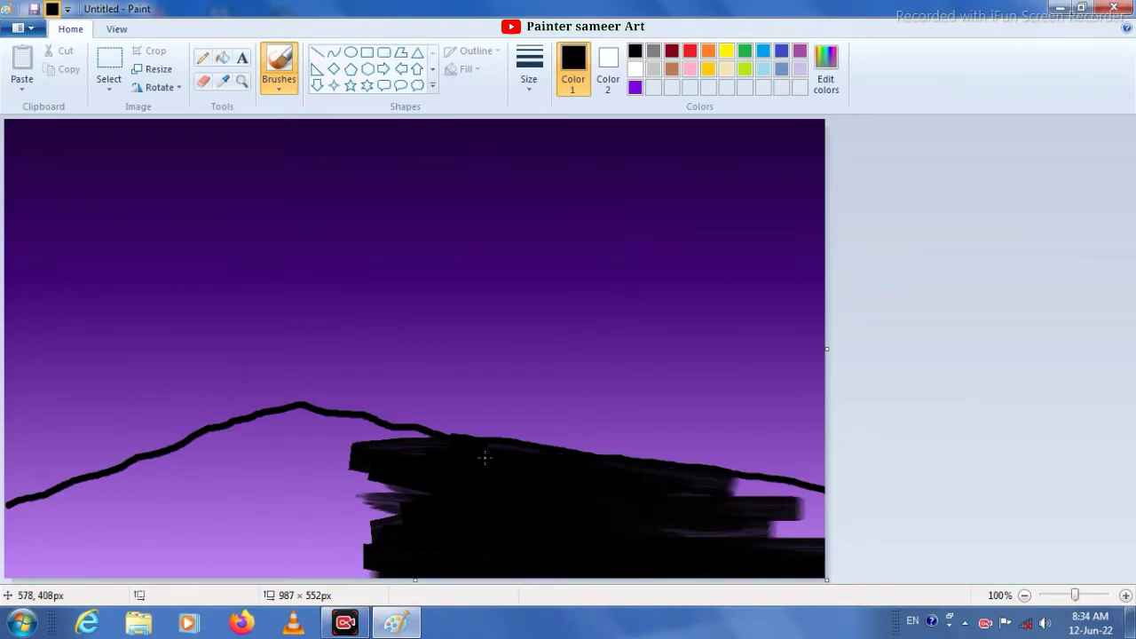
{"action": "mouse_move", "coordinate": [645, 470]}
{"action": "left_mouse_down"}
{"action": "mouse_move", "coordinate": [818, 494]}
{"action": "mouse_move", "coordinate": [831, 503]}
{"action": "mouse_move", "coordinate": [674, 494]}
{"action": "mouse_move", "coordinate": [837, 512]}
{"action": "mouse_move", "coordinate": [837, 528]}
{"action": "mouse_move", "coordinate": [758, 532]}
{"action": "mouse_move", "coordinate": [844, 532]}
{"action": "mouse_move", "coordinate": [852, 547]}
{"action": "mouse_move", "coordinate": [837, 512]}
{"action": "mouse_move", "coordinate": [278, 450]}
{"action": "mouse_move", "coordinate": [137, 468]}
{"action": "mouse_move", "coordinate": [409, 486]}
{"action": "mouse_move", "coordinate": [266, 475]}
{"action": "mouse_move", "coordinate": [231, 516]}
{"action": "mouse_move", "coordinate": [383, 527]}
{"action": "mouse_move", "coordinate": [290, 550]}
{"action": "mouse_move", "coordinate": [331, 559]}
{"action": "mouse_move", "coordinate": [352, 533]}
{"action": "mouse_move", "coordinate": [160, 549]}
{"action": "mouse_move", "coordinate": [139, 562]}
{"action": "mouse_move", "coordinate": [269, 569]}
{"action": "mouse_move", "coordinate": [124, 568]}
{"action": "mouse_move", "coordinate": [453, 513]}
{"action": "mouse_move", "coordinate": [154, 497]}
{"action": "mouse_move", "coordinate": [115, 507]}
{"action": "mouse_move", "coordinate": [129, 485]}
{"action": "mouse_move", "coordinate": [189, 464]}
{"action": "mouse_move", "coordinate": [127, 471]}
{"action": "mouse_move", "coordinate": [140, 464]}
{"action": "mouse_move", "coordinate": [319, 413]}
{"action": "mouse_move", "coordinate": [435, 446]}
{"action": "mouse_move", "coordinate": [279, 421]}
{"action": "mouse_move", "coordinate": [187, 465]}
{"action": "mouse_move", "coordinate": [391, 438]}
{"action": "mouse_move", "coordinate": [320, 454]}
{"action": "mouse_move", "coordinate": [212, 431]}
{"action": "left_mouse_up"}
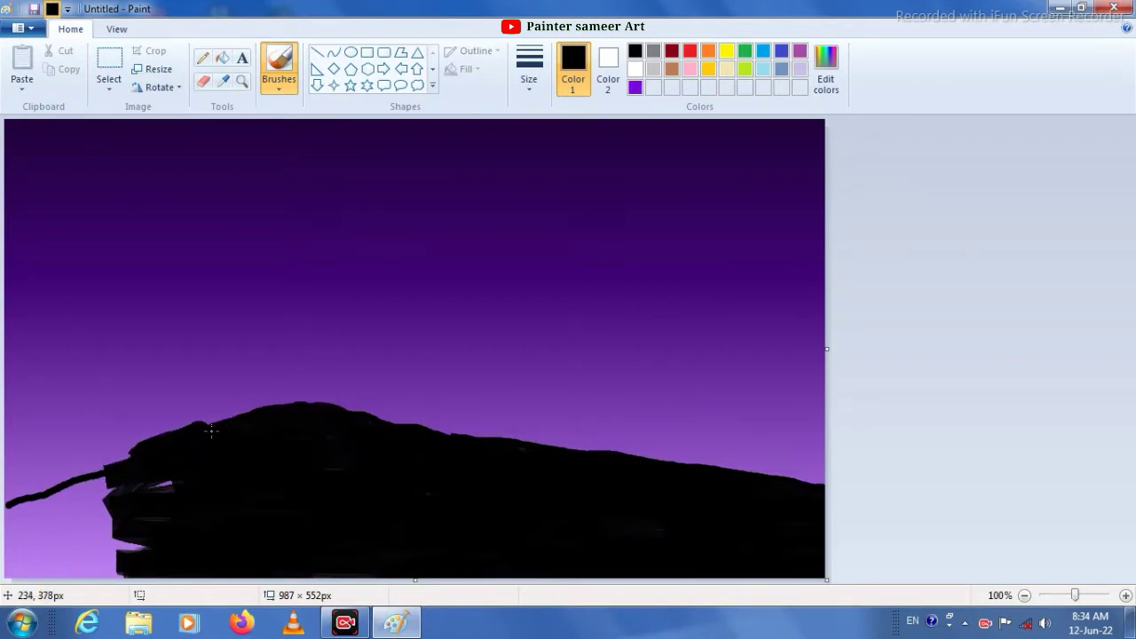
{"action": "mouse_move", "coordinate": [234, 474]}
{"action": "left_mouse_down"}
{"action": "mouse_move", "coordinate": [188, 472]}
{"action": "mouse_move", "coordinate": [40, 528]}
{"action": "mouse_move", "coordinate": [68, 496]}
{"action": "mouse_move", "coordinate": [15, 501]}
{"action": "mouse_move", "coordinate": [102, 481]}
{"action": "left_mouse_up"}
{"action": "mouse_move", "coordinate": [173, 480]}
{"action": "left_mouse_down"}
{"action": "mouse_move", "coordinate": [142, 537]}
{"action": "mouse_move", "coordinate": [73, 559]}
{"action": "mouse_move", "coordinate": [147, 571]}
{"action": "mouse_move", "coordinate": [134, 549]}
{"action": "mouse_move", "coordinate": [101, 570]}
{"action": "left_mouse_up"}
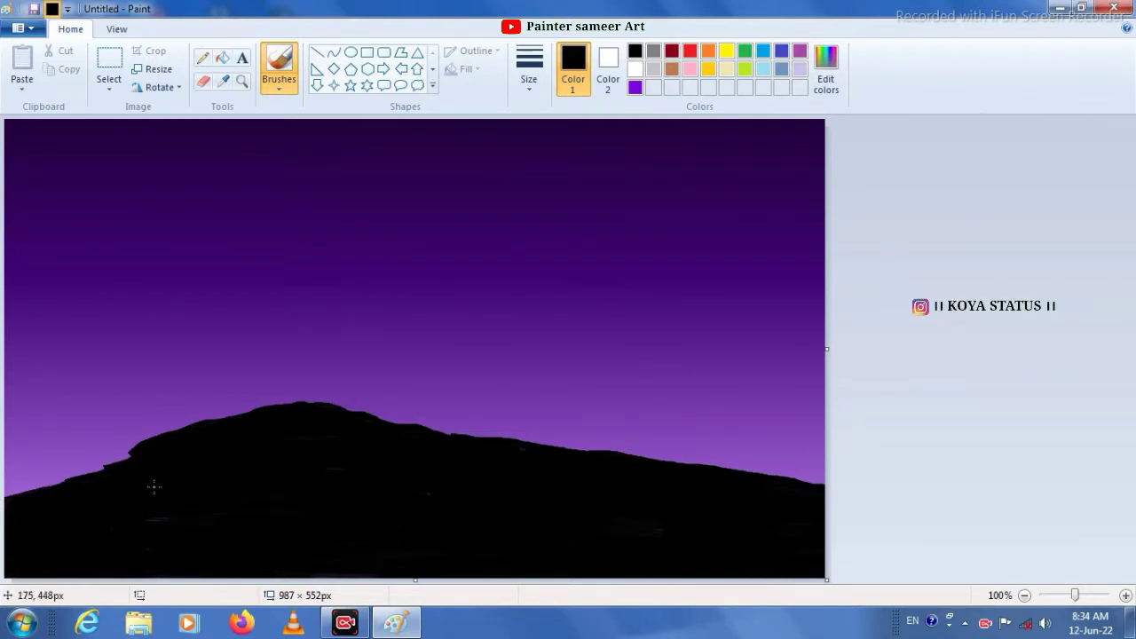
{"action": "left_click", "coordinate": [280, 91]}
{"action": "left_click", "coordinate": [280, 111]}
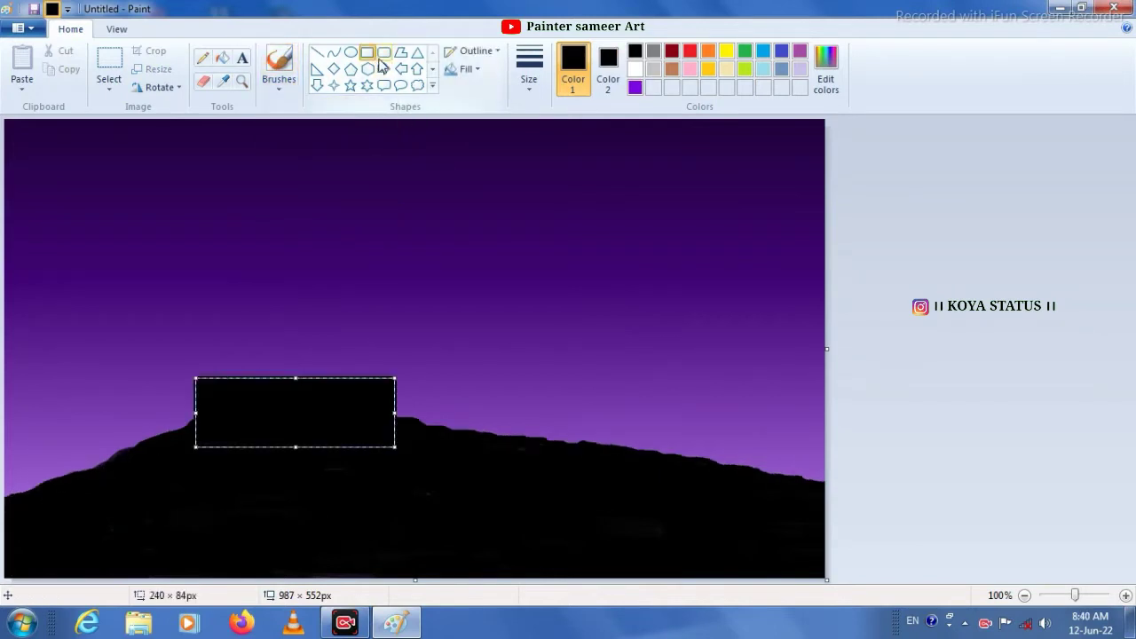
Draw two filled black rectangular pillars on the base, about 16 × 73 px and 19 × 78 px, and shift the second closer to the first
{"action": "left_click", "coordinate": [368, 52]}
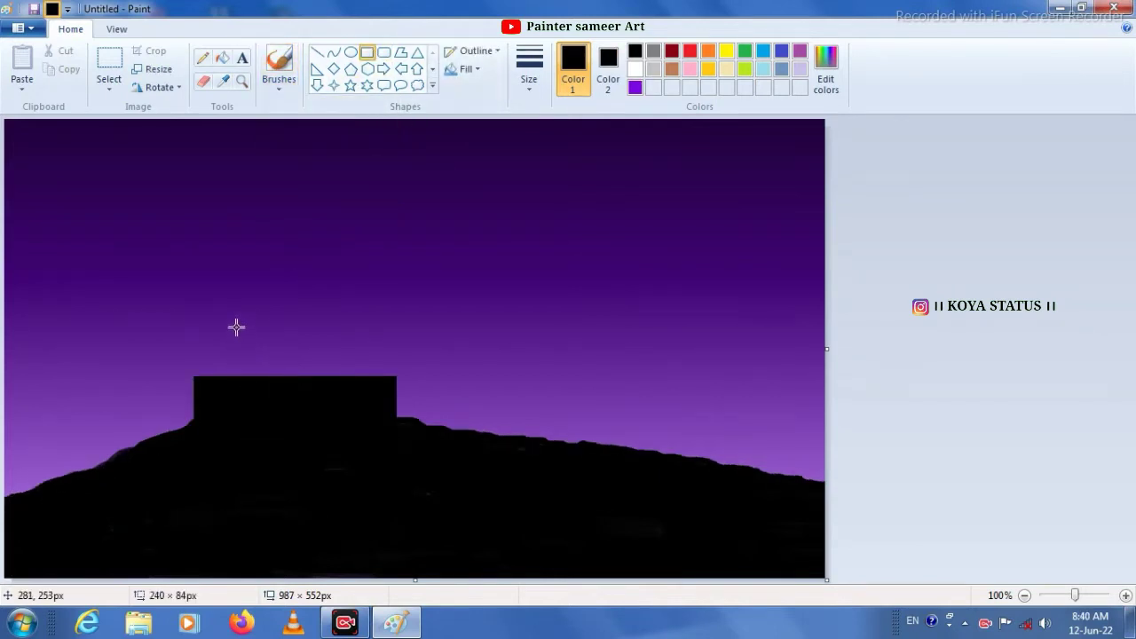
{"action": "left_click_drag", "start_coordinate": [233, 322], "coordinate": [248, 383]}
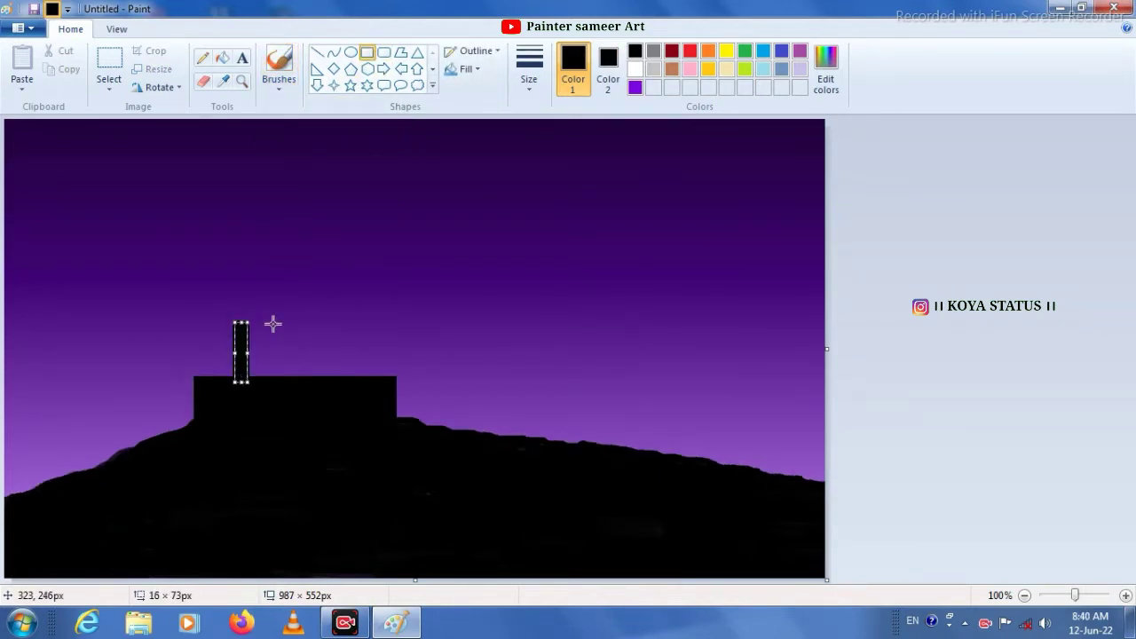
{"action": "mouse_move", "coordinate": [273, 318]}
{"action": "left_mouse_down"}
{"action": "mouse_move", "coordinate": [284, 383]}
{"action": "mouse_move", "coordinate": [289, 351]}
{"action": "left_mouse_up"}
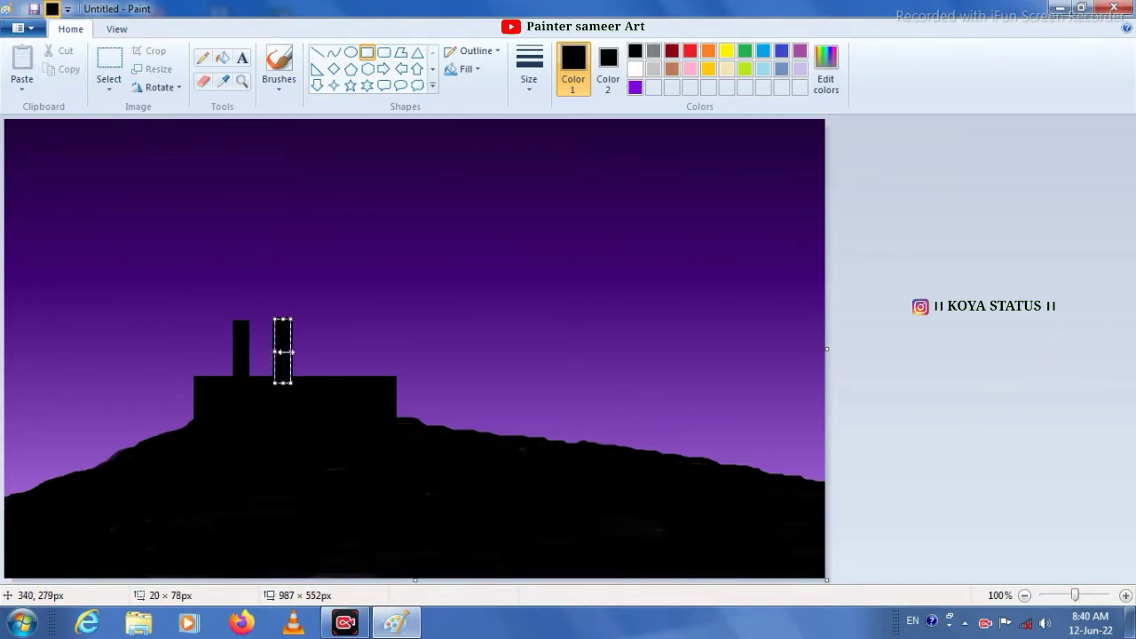
{"action": "key", "text": "Down"}
{"action": "key", "text": "Down"}
{"action": "key", "text": "Left"}
{"action": "key", "text": "Left"}
{"action": "key", "text": "Left"}
{"action": "key", "text": "Left"}
{"action": "key", "text": "Left"}
{"action": "key", "text": "Left"}
{"action": "key", "text": "Left"}
{"action": "key", "text": "Left"}
{"action": "key", "text": "Left"}
{"action": "key", "text": "Left"}
{"action": "key", "text": "Left"}
{"action": "key", "text": "Left"}
{"action": "key", "text": "Left"}
{"action": "key", "text": "Left"}
{"action": "key", "text": "Left"}
{"action": "key", "text": "Left"}
{"action": "key", "text": "Left"}
{"action": "key", "text": "Left"}
{"action": "key", "text": "Left"}
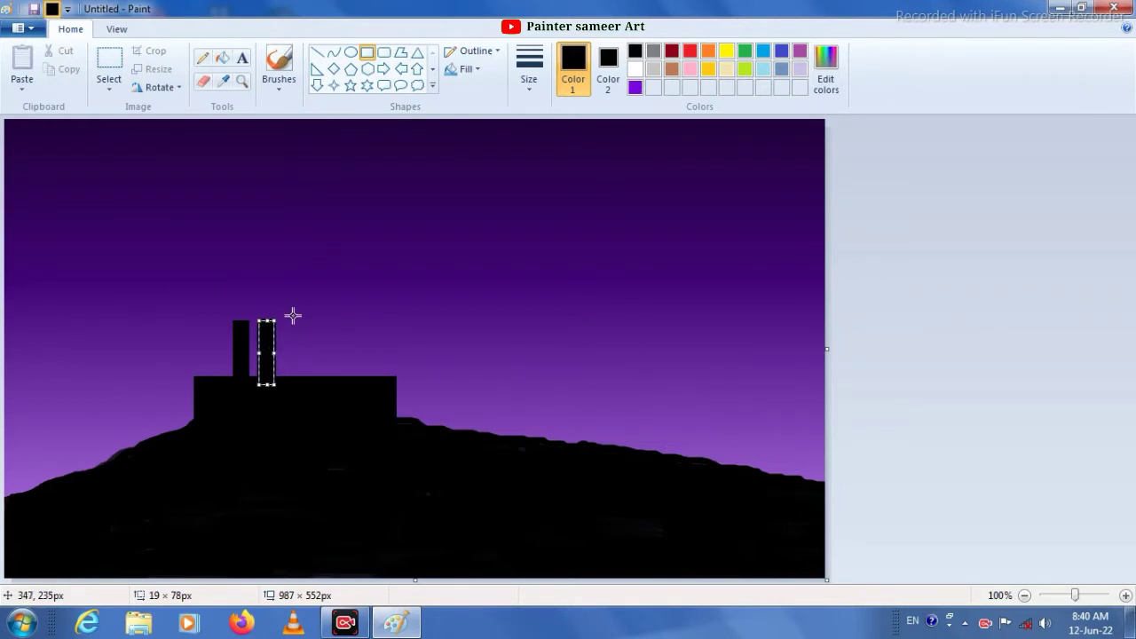
Add four more black pillars about 15 px wide along the base, evenly spaced after the first two
{"action": "left_click_drag", "start_coordinate": [289, 320], "coordinate": [298, 378]}
{"action": "key", "text": "Left"}
{"action": "key", "text": "Left"}
{"action": "key", "text": "Left"}
{"action": "key", "text": "Left"}
{"action": "key", "text": "Left"}
{"action": "key", "text": "Left"}
{"action": "left_click_drag", "start_coordinate": [309, 320], "coordinate": [322, 381]}
{"action": "key", "text": "Left"}
{"action": "key", "text": "Left"}
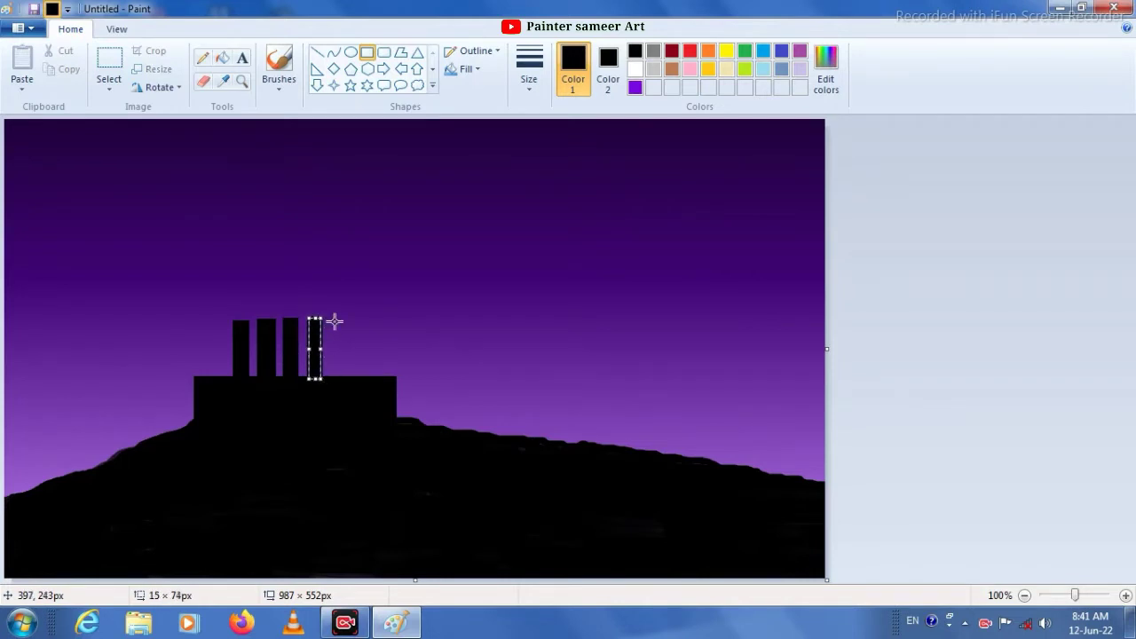
{"action": "left_click_drag", "start_coordinate": [332, 317], "coordinate": [345, 382]}
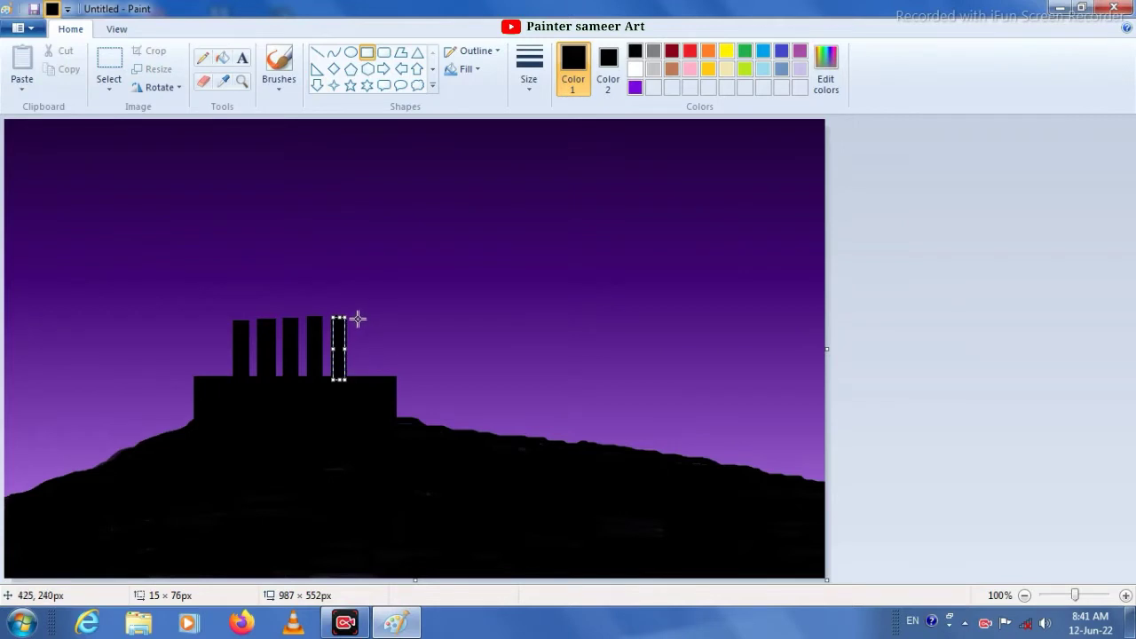
{"action": "left_click_drag", "start_coordinate": [358, 315], "coordinate": [370, 384]}
Draw a filled black triangular roof about 282 × 74 px on top of the pillars and centre it over them
{"action": "left_click", "coordinate": [417, 53]}
{"action": "left_click_drag", "start_coordinate": [192, 259], "coordinate": [429, 321]}
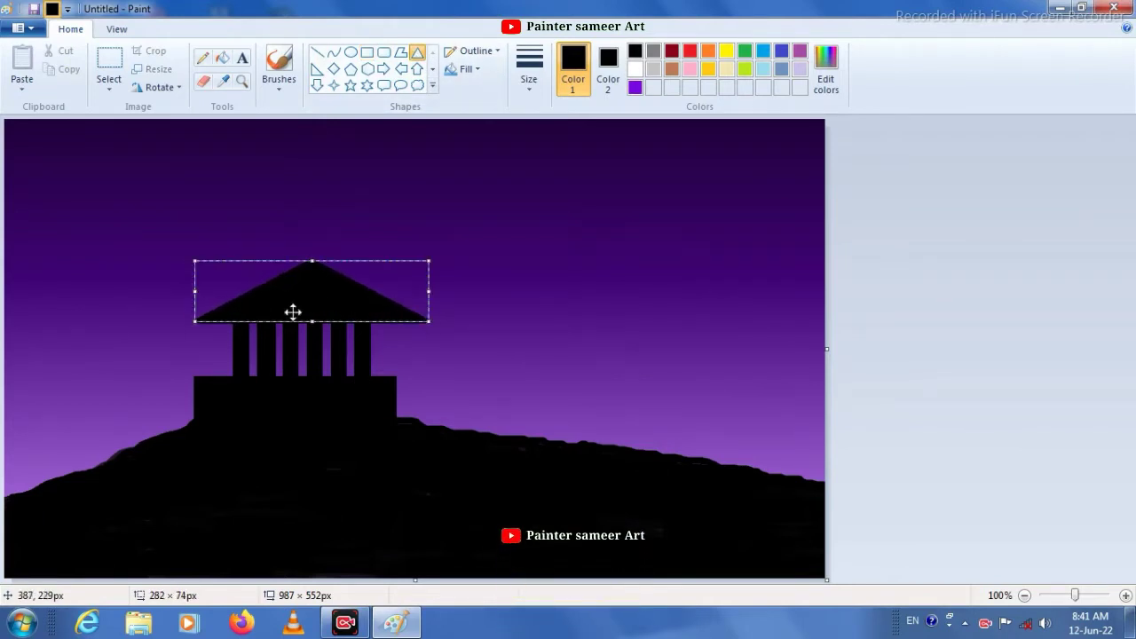
{"action": "left_click_drag", "start_coordinate": [322, 299], "coordinate": [305, 300]}
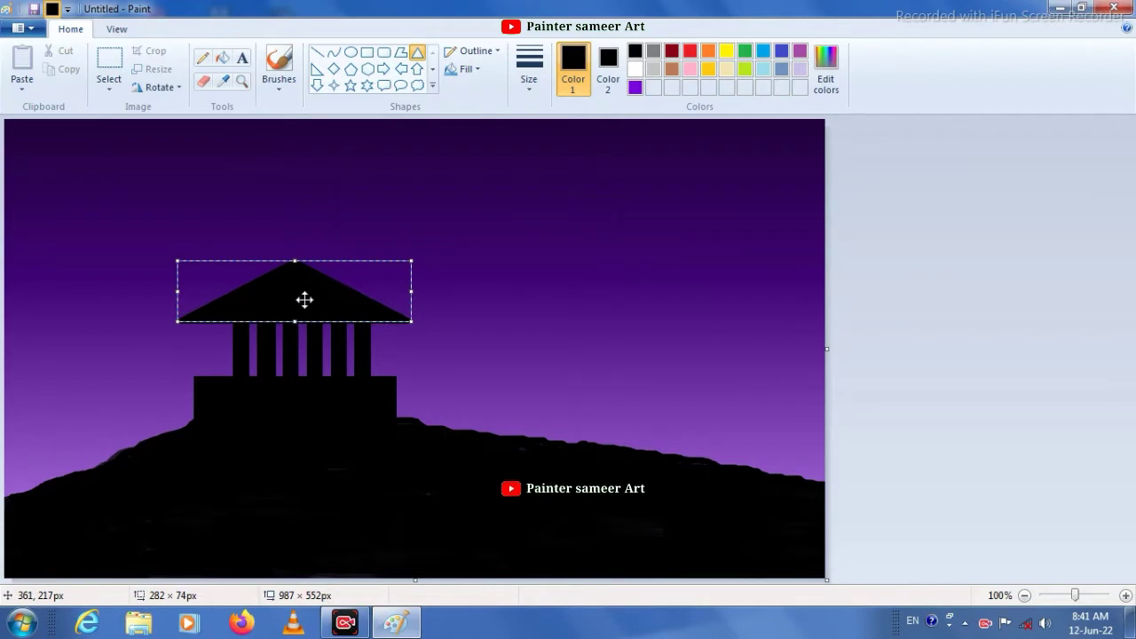
Draw thin vertical posts on both sides of the pillars and a horizontal beam about 282 px long just below the roof
{"action": "left_click", "coordinate": [317, 53]}
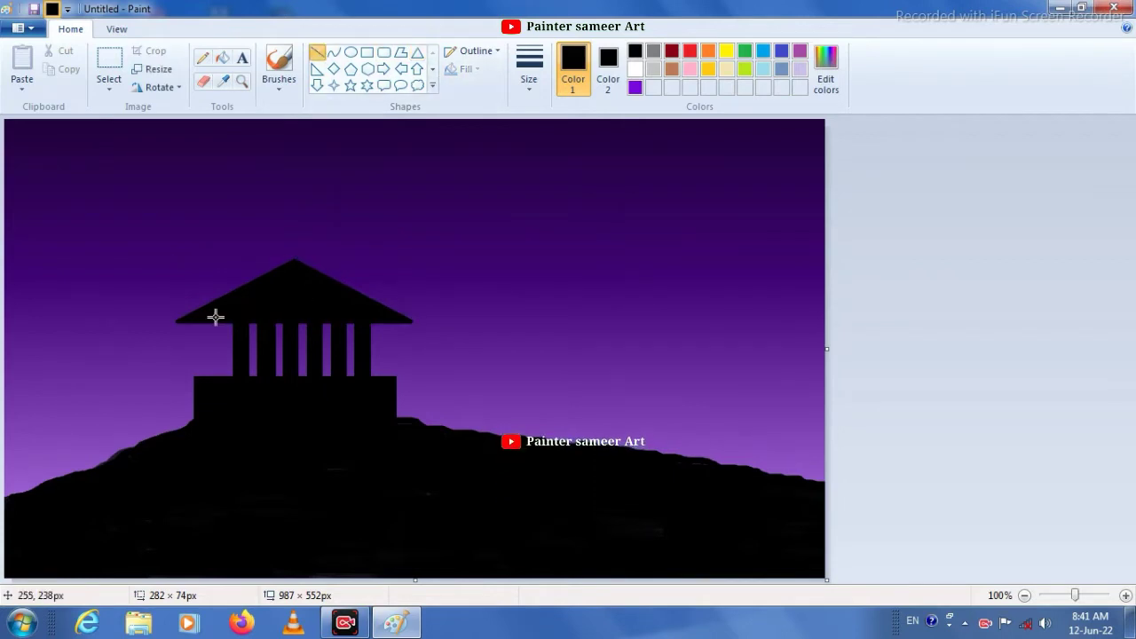
{"action": "left_click_drag", "start_coordinate": [215, 322], "coordinate": [214, 386]}
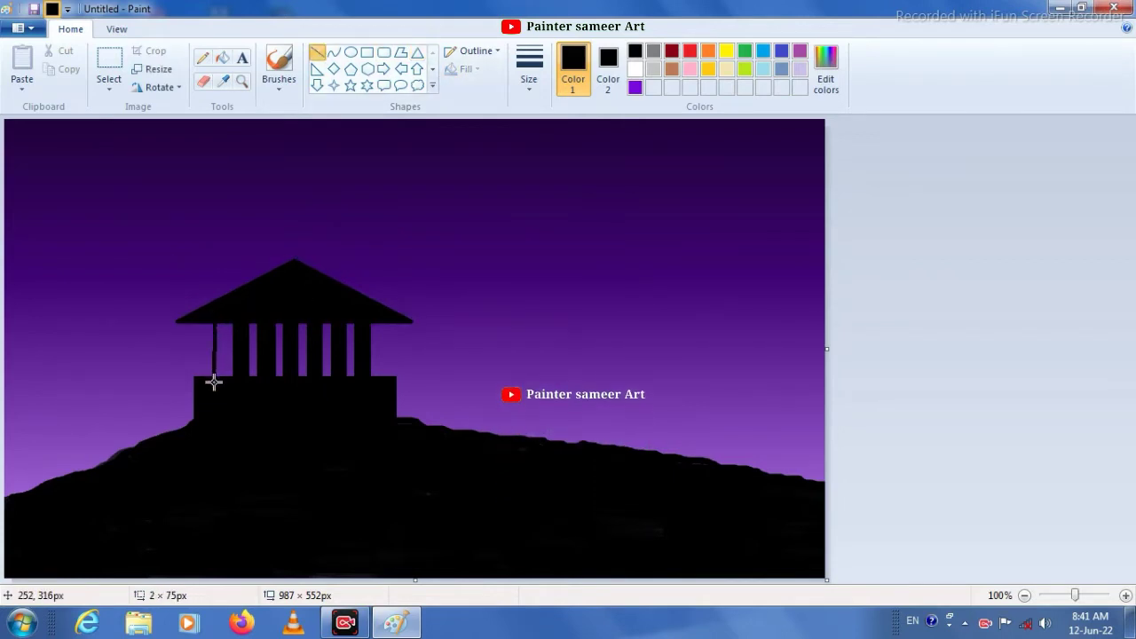
{"action": "mouse_move", "coordinate": [192, 320]}
{"action": "left_mouse_down"}
{"action": "mouse_move", "coordinate": [196, 387]}
{"action": "mouse_move", "coordinate": [196, 370]}
{"action": "left_mouse_up"}
{"action": "left_click_drag", "start_coordinate": [381, 315], "coordinate": [382, 399]}
{"action": "left_click_drag", "start_coordinate": [176, 330], "coordinate": [410, 330]}
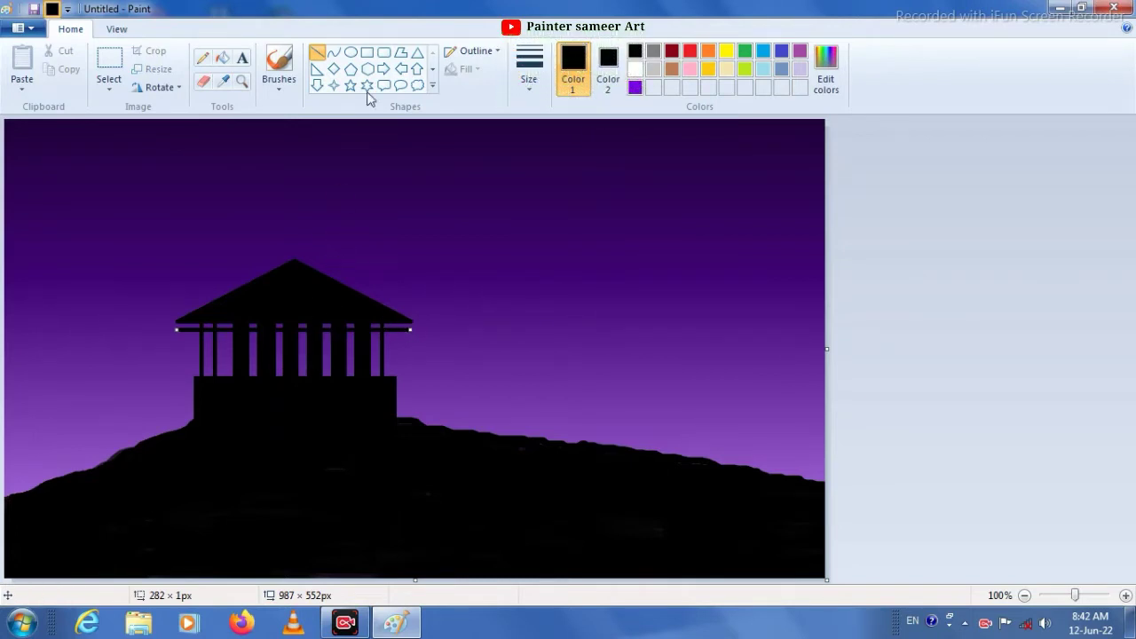
Add a small black up-arrow shape as a chimney spire on the roof's left slope
{"action": "left_click", "coordinate": [367, 56]}
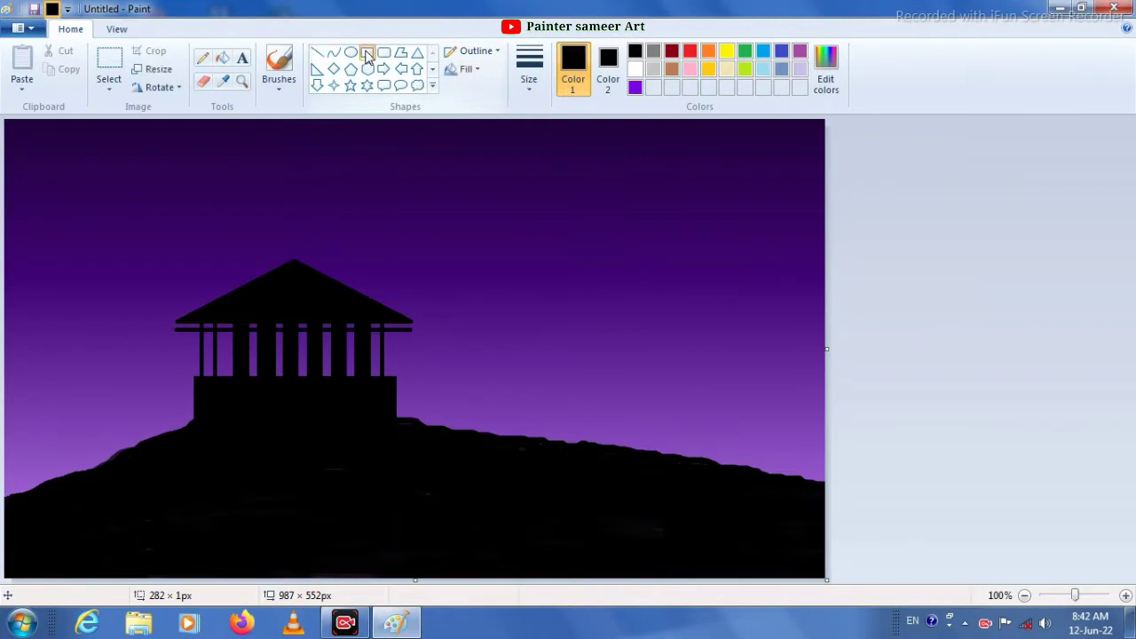
{"action": "left_click", "coordinate": [417, 70]}
{"action": "mouse_move", "coordinate": [222, 258]}
{"action": "left_mouse_down"}
{"action": "mouse_move", "coordinate": [243, 307]}
{"action": "mouse_move", "coordinate": [233, 264]}
{"action": "left_mouse_up"}
{"action": "left_click", "coordinate": [295, 288]}
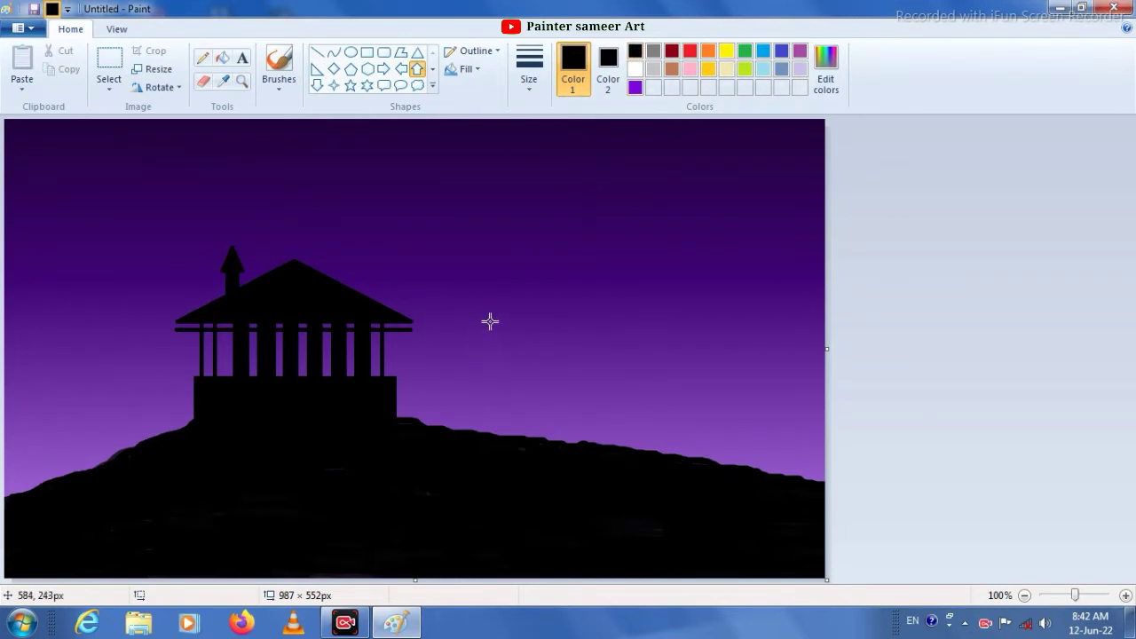
Draw three solid yellow ovals growing in size across the sky right of the building, about 22 × 31, 27 × 44 and 34 × 62 px
{"action": "left_click", "coordinate": [725, 53]}
{"action": "left_click", "coordinate": [611, 71]}
{"action": "left_click", "coordinate": [726, 50]}
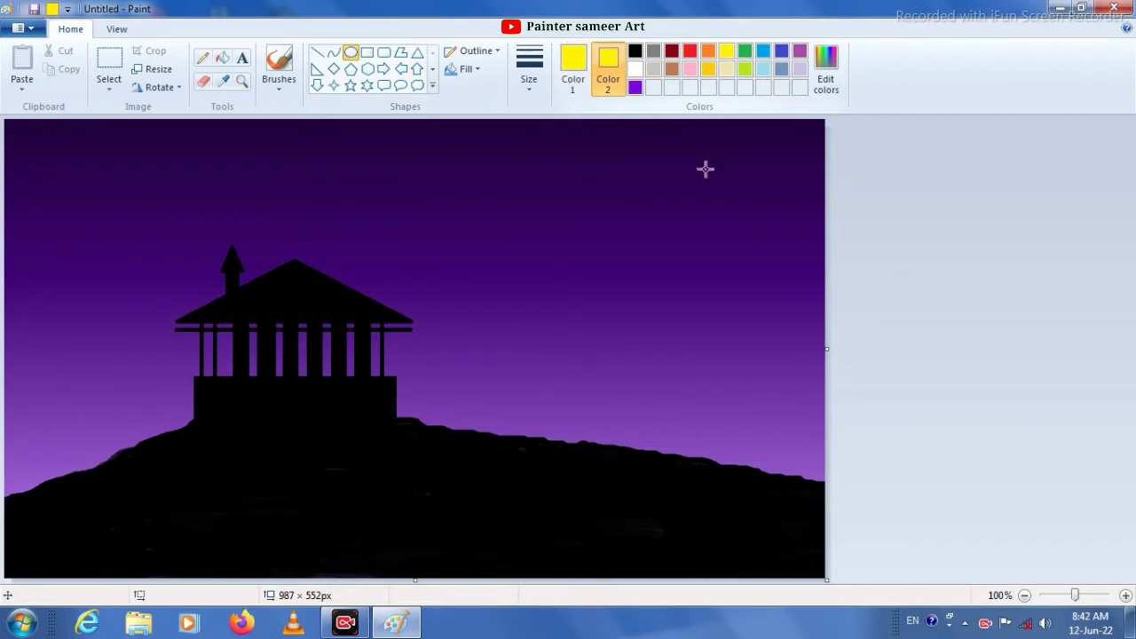
{"action": "left_click_drag", "start_coordinate": [509, 292], "coordinate": [525, 318]}
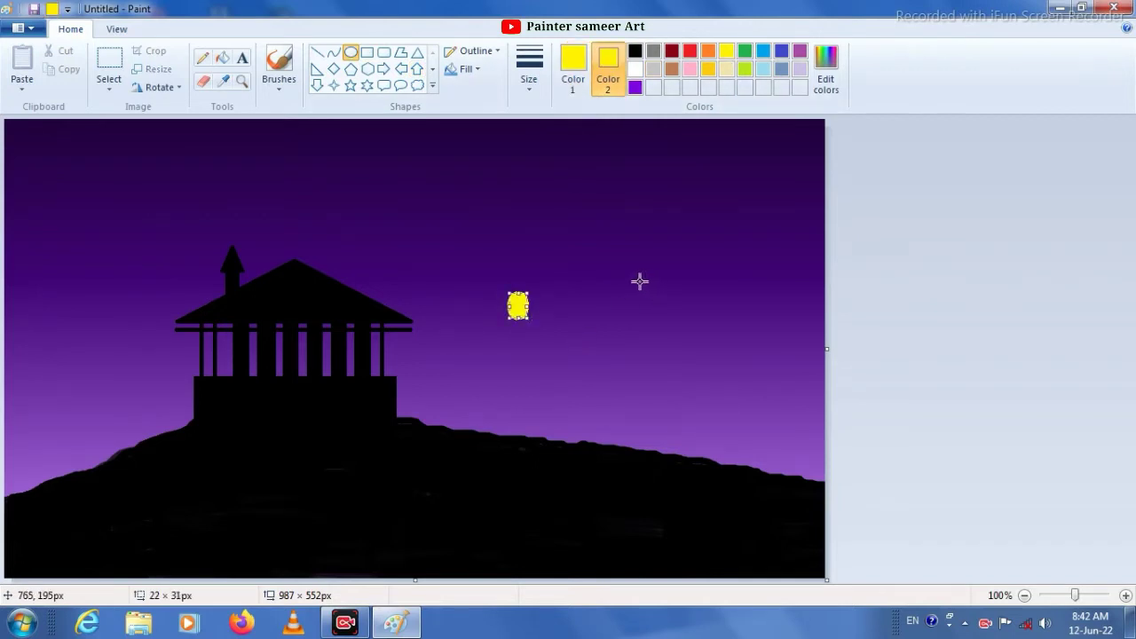
{"action": "left_click_drag", "start_coordinate": [626, 277], "coordinate": [650, 314]}
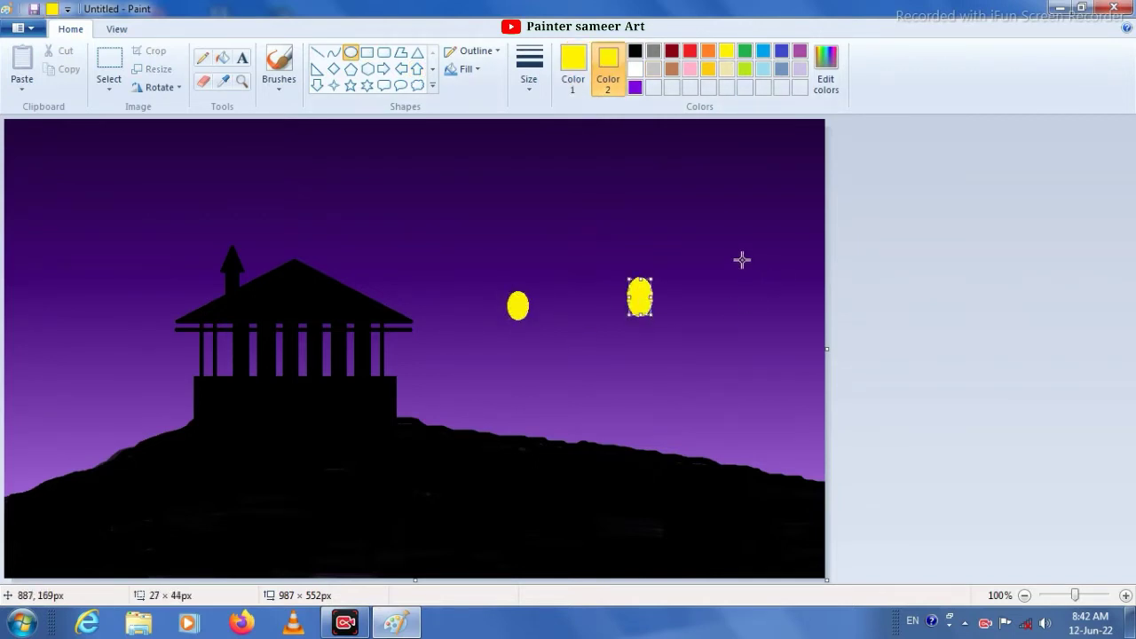
{"action": "left_click_drag", "start_coordinate": [740, 257], "coordinate": [769, 310]}
{"action": "left_click", "coordinate": [634, 50]}
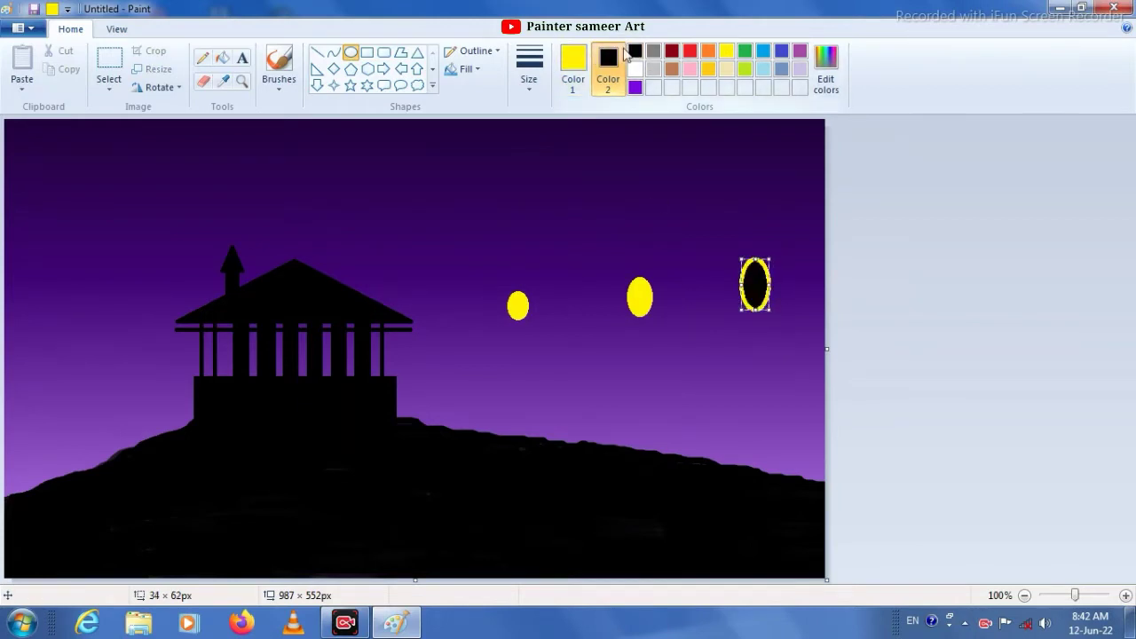
{"action": "left_click", "coordinate": [722, 52]}
Draw solid black rectangular lamp posts from each yellow oval down into the hill, about 10 × 164, 13 × 203 and 18 × 258 px
{"action": "left_click", "coordinate": [366, 51]}
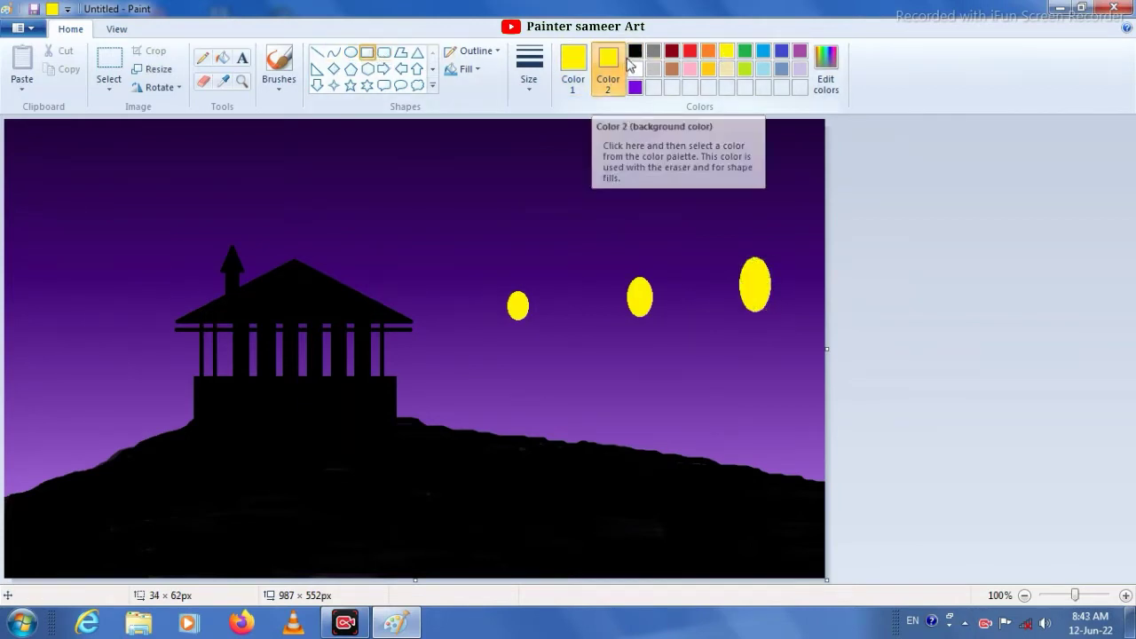
{"action": "left_click", "coordinate": [635, 51]}
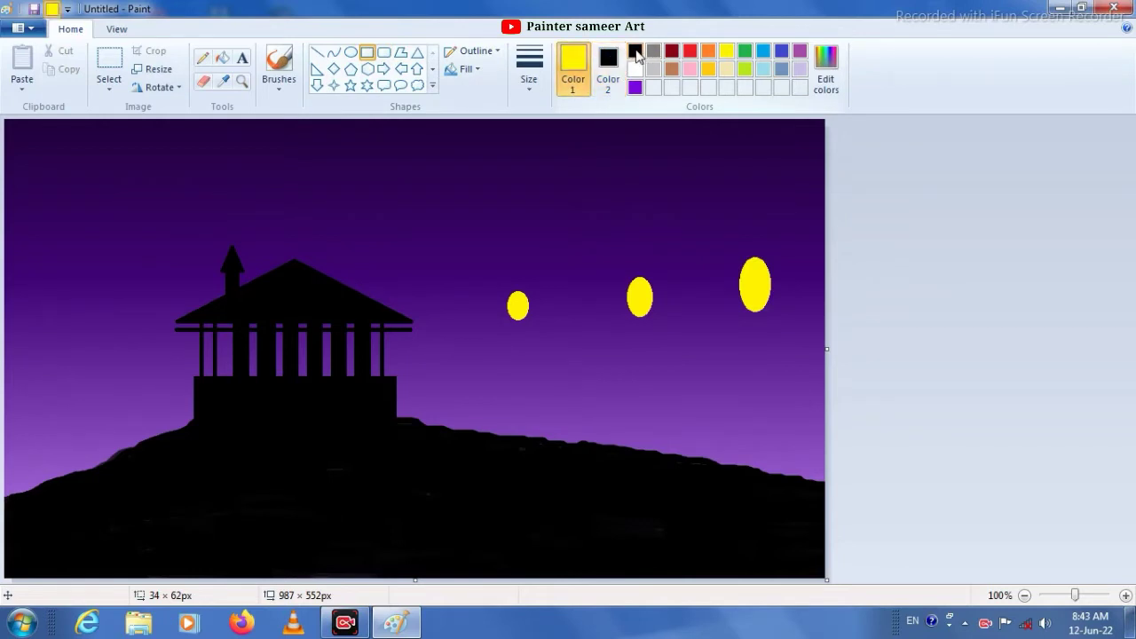
{"action": "left_click", "coordinate": [636, 51]}
{"action": "left_click_drag", "start_coordinate": [507, 317], "coordinate": [515, 456]}
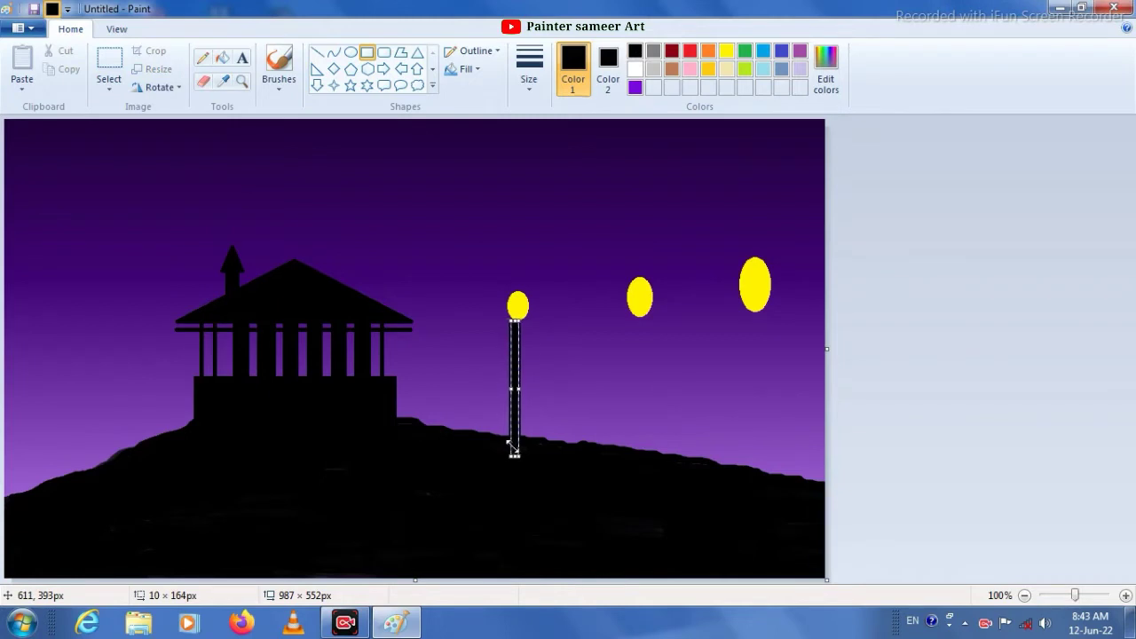
{"action": "left_click_drag", "start_coordinate": [646, 313], "coordinate": [636, 483]}
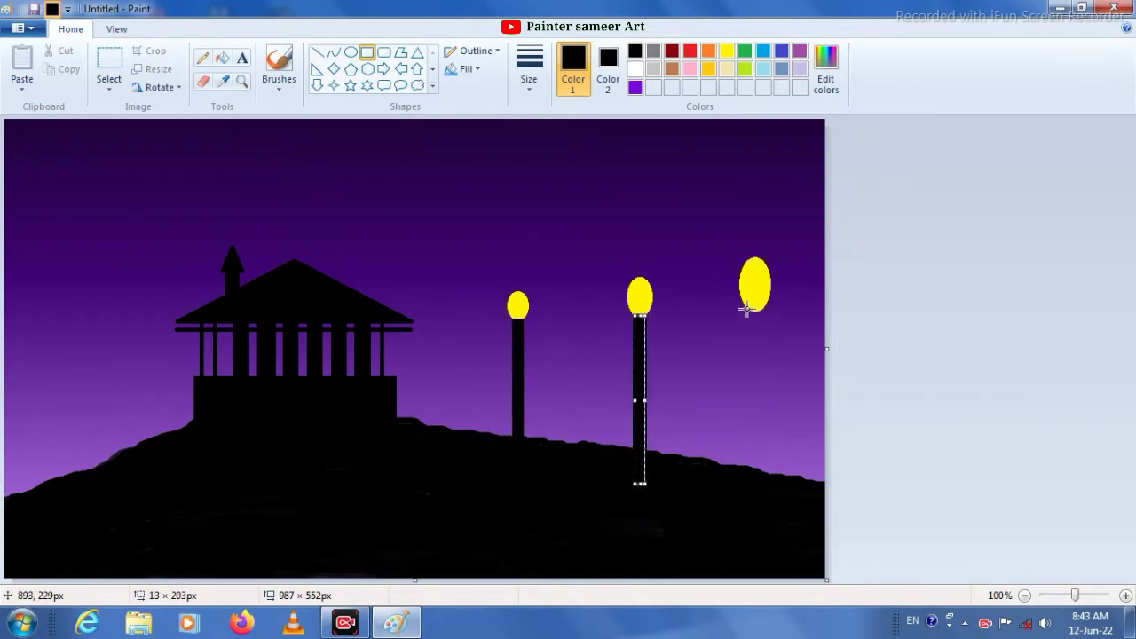
{"action": "left_click_drag", "start_coordinate": [745, 308], "coordinate": [763, 523]}
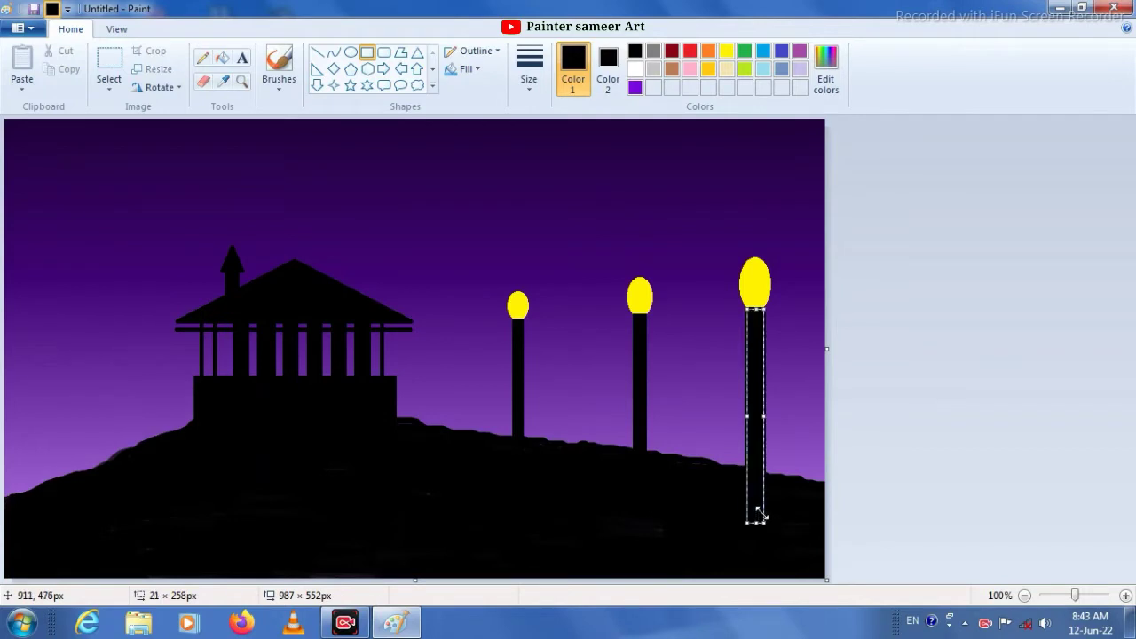
{"action": "left_click_drag", "start_coordinate": [764, 415], "coordinate": [762, 414]}
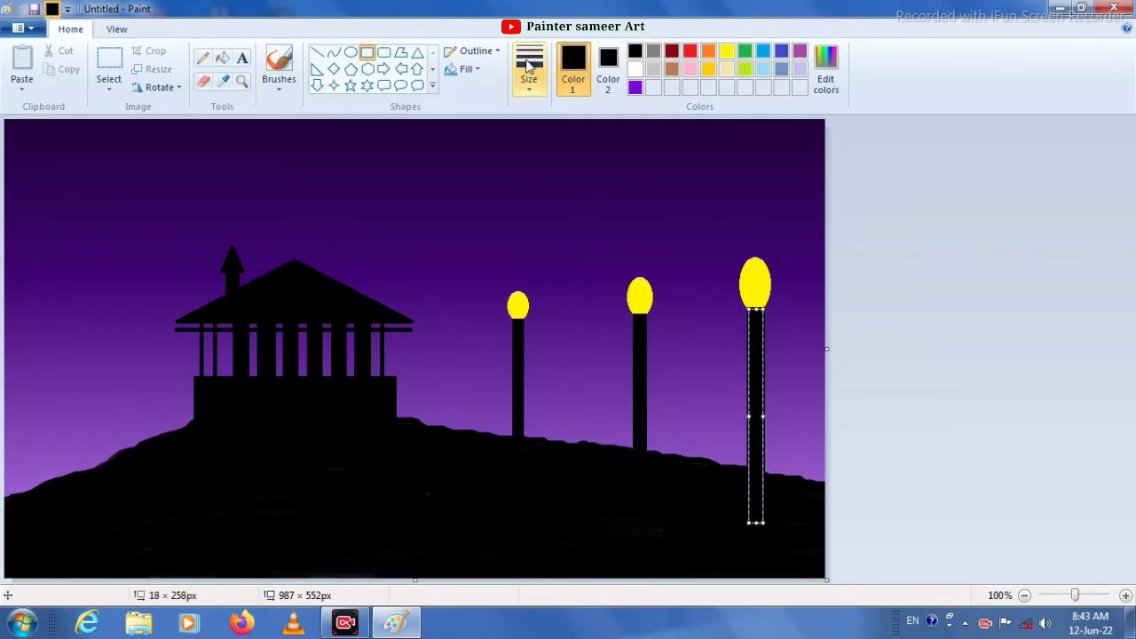
Draw a black pentagon about 26 × 31 px beneath the smallest lamp and rotate it 180°
{"action": "left_click", "coordinate": [351, 69]}
{"action": "left_click_drag", "start_coordinate": [507, 318], "coordinate": [527, 343]}
{"action": "left_click", "coordinate": [159, 87]}
{"action": "left_click", "coordinate": [168, 142]}
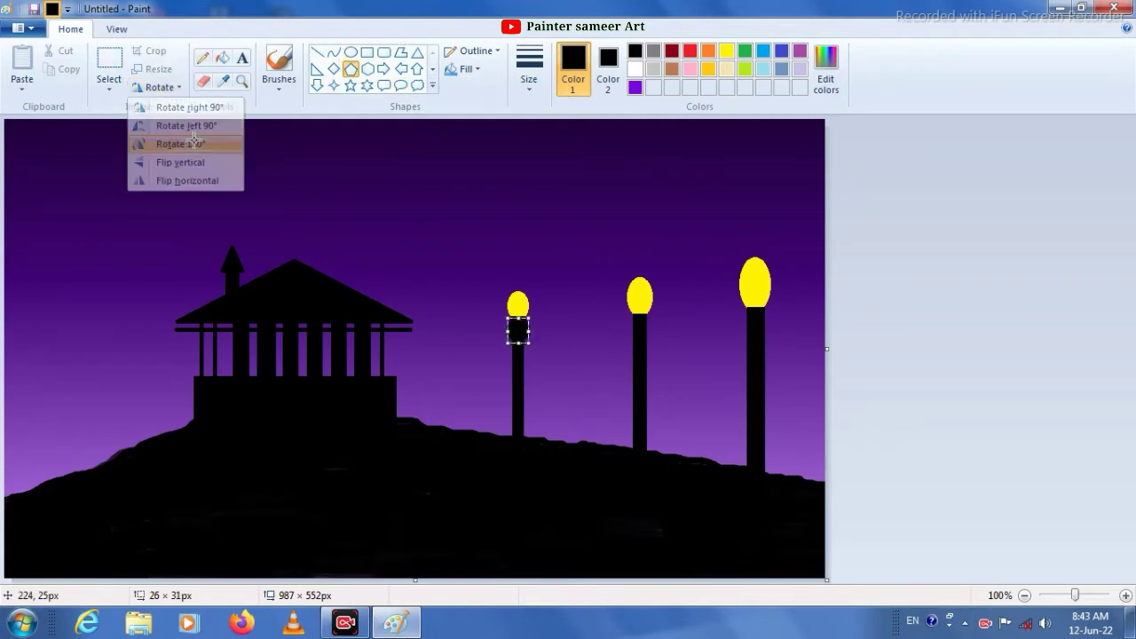
Draw black pentagons beneath the middle and largest lamps, about 28 × 30 and 36 × 53 px, rotating each 180°
{"action": "left_click_drag", "start_coordinate": [628, 308], "coordinate": [651, 333]}
{"action": "left_click", "coordinate": [160, 87]}
{"action": "left_click", "coordinate": [171, 144]}
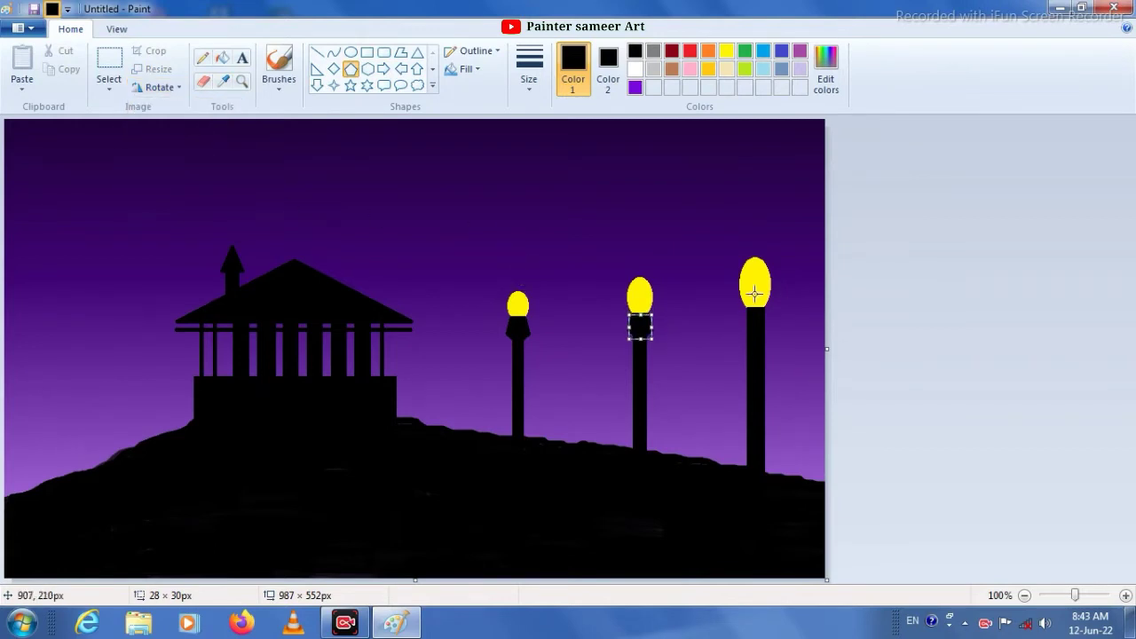
{"action": "left_click_drag", "start_coordinate": [742, 304], "coordinate": [773, 347]}
{"action": "left_click", "coordinate": [173, 89]}
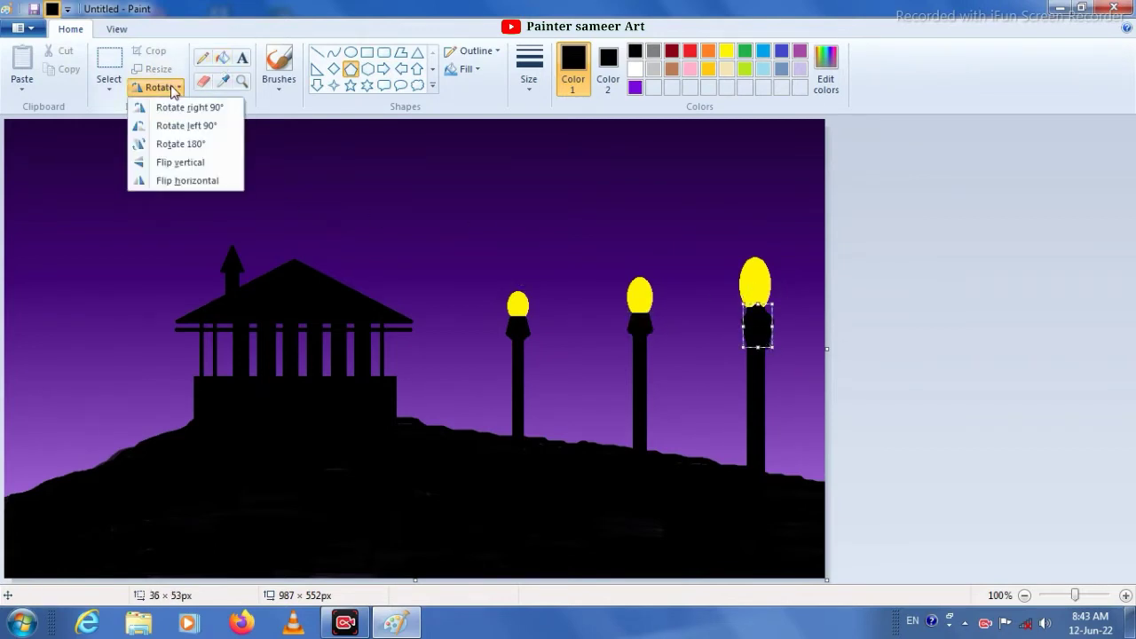
{"action": "left_click", "coordinate": [186, 143]}
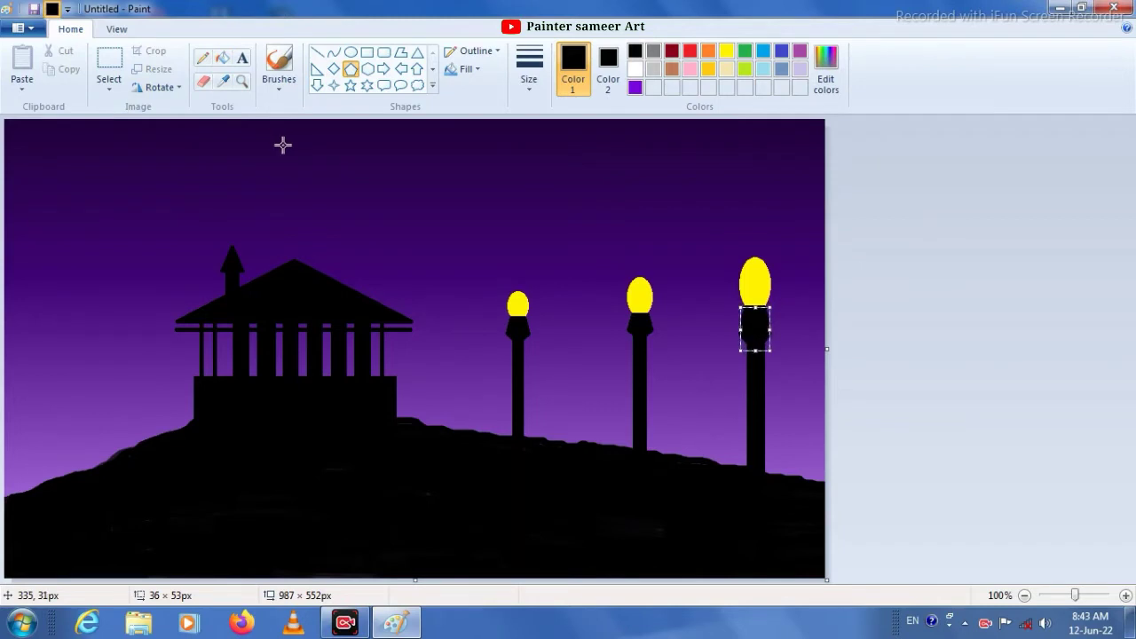
Draw solid black rectangular bases at the foot of the three lamp posts, about 18 × 39, 23 × 41 and 38 × 57 px
{"action": "left_click", "coordinate": [367, 51]}
{"action": "left_click_drag", "start_coordinate": [508, 425], "coordinate": [520, 447]}
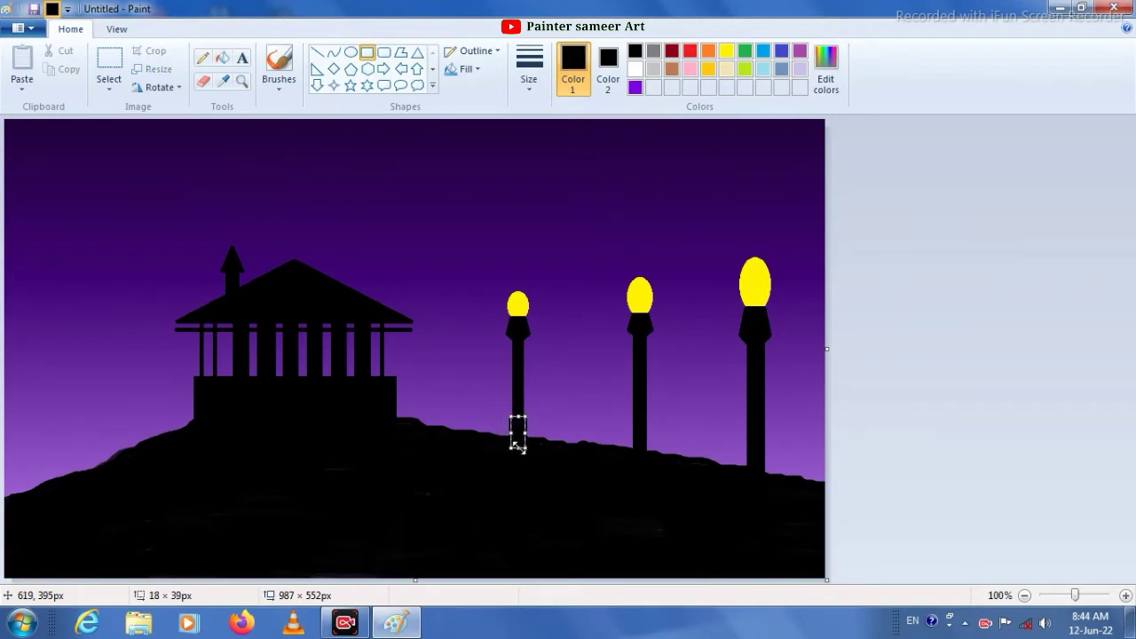
{"action": "left_click_drag", "start_coordinate": [631, 425], "coordinate": [643, 456]}
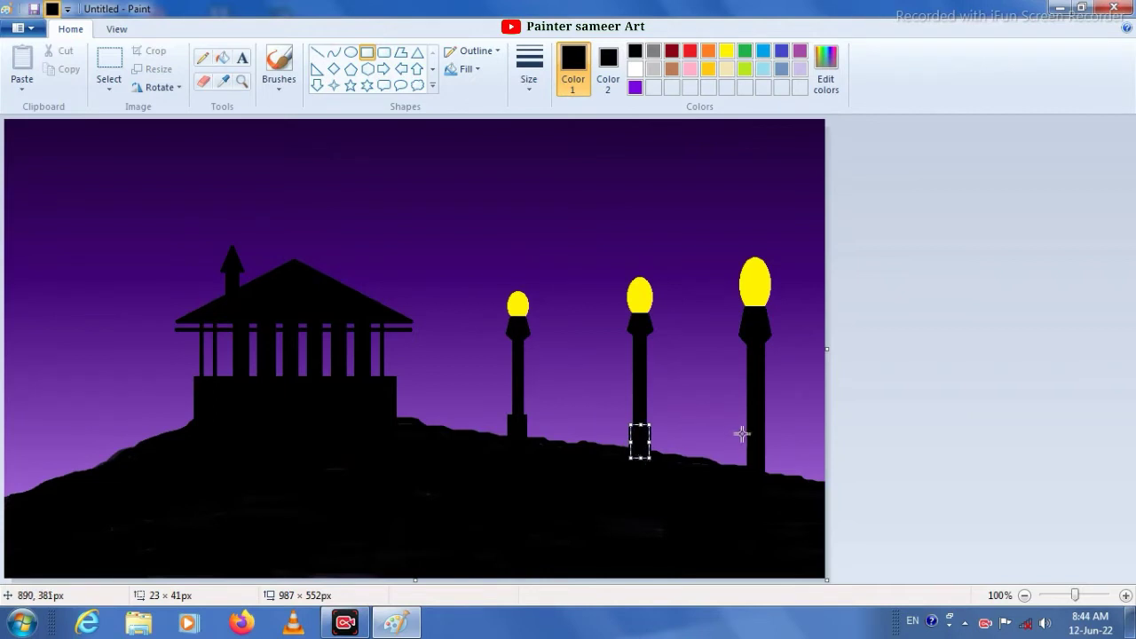
{"action": "left_click_drag", "start_coordinate": [742, 432], "coordinate": [771, 479]}
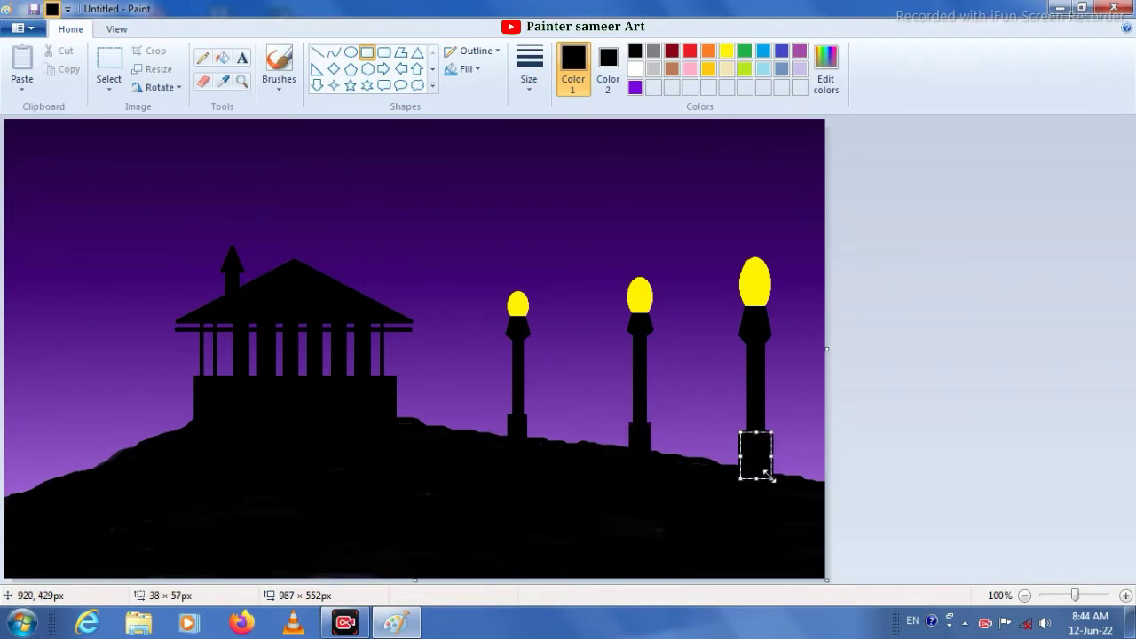
{"action": "left_click", "coordinate": [715, 488]}
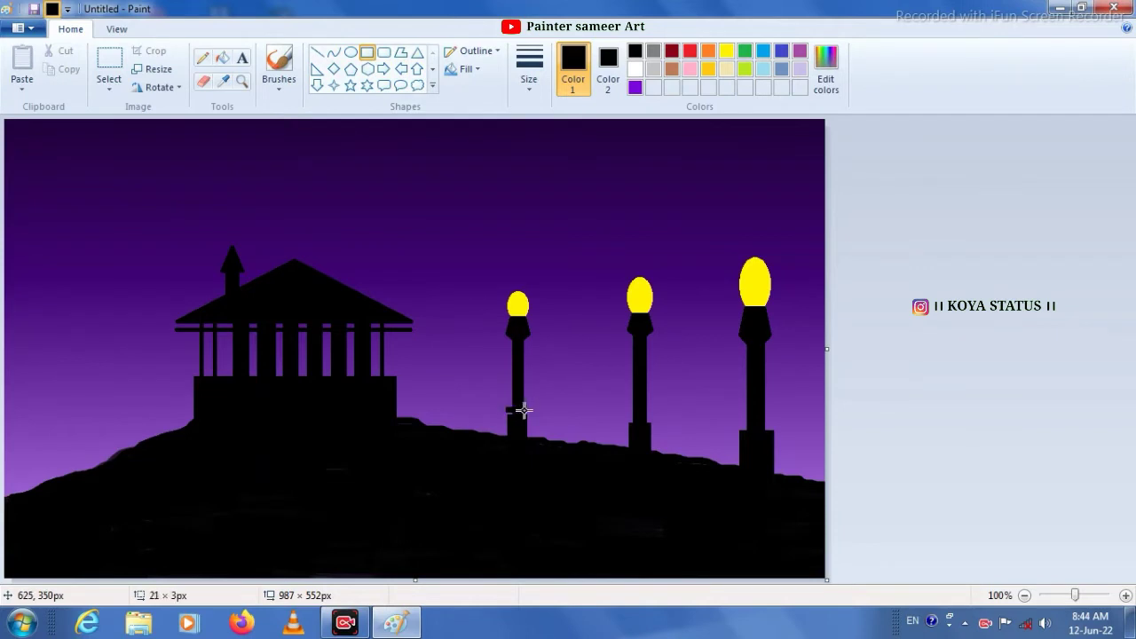
Draw thin black horizontal rectangles across the posts of the middle and largest lamps, just above their bases
{"action": "left_click_drag", "start_coordinate": [629, 416], "coordinate": [646, 417]}
{"action": "left_click_drag", "start_coordinate": [740, 420], "coordinate": [778, 425]}
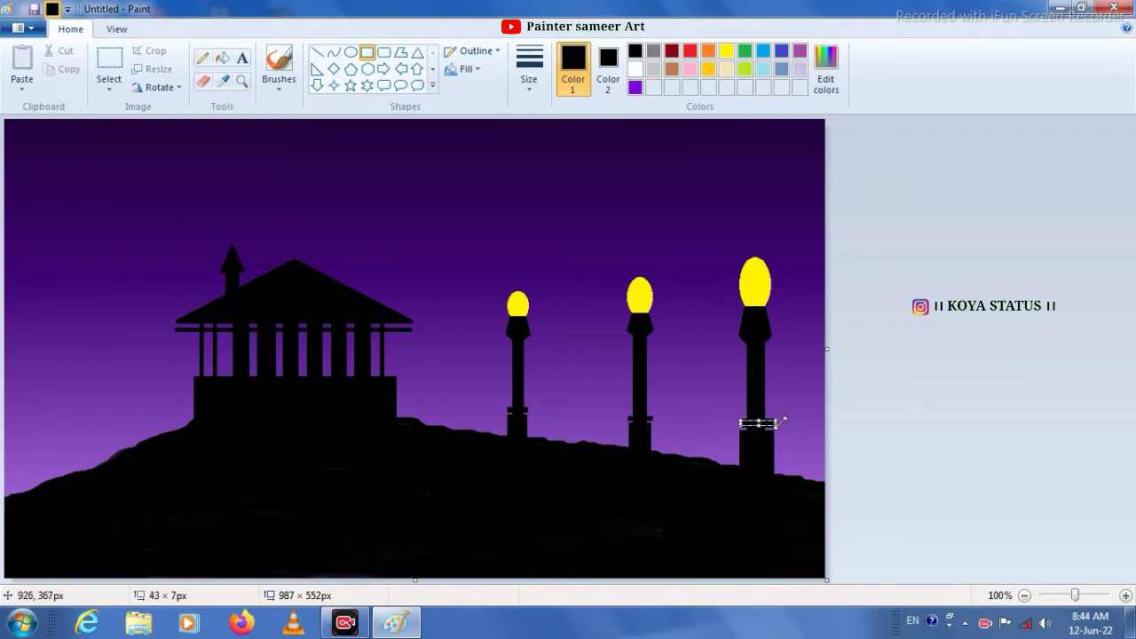
{"action": "left_click", "coordinate": [733, 482]}
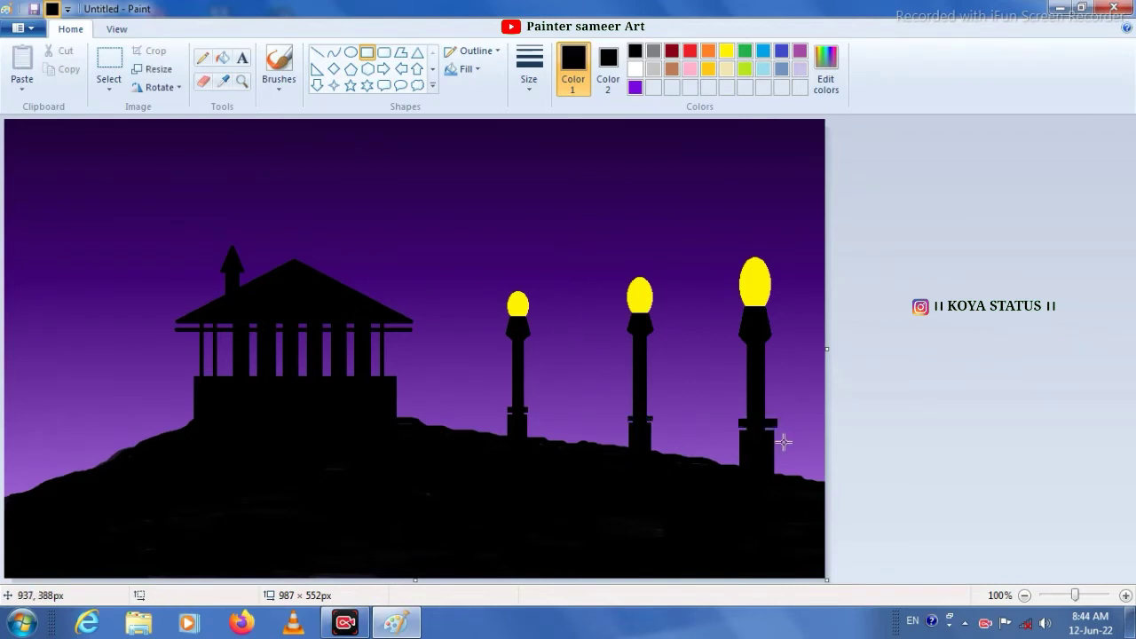
{"action": "left_click_drag", "start_coordinate": [741, 422], "coordinate": [774, 426]}
{"action": "left_click", "coordinate": [759, 455]}
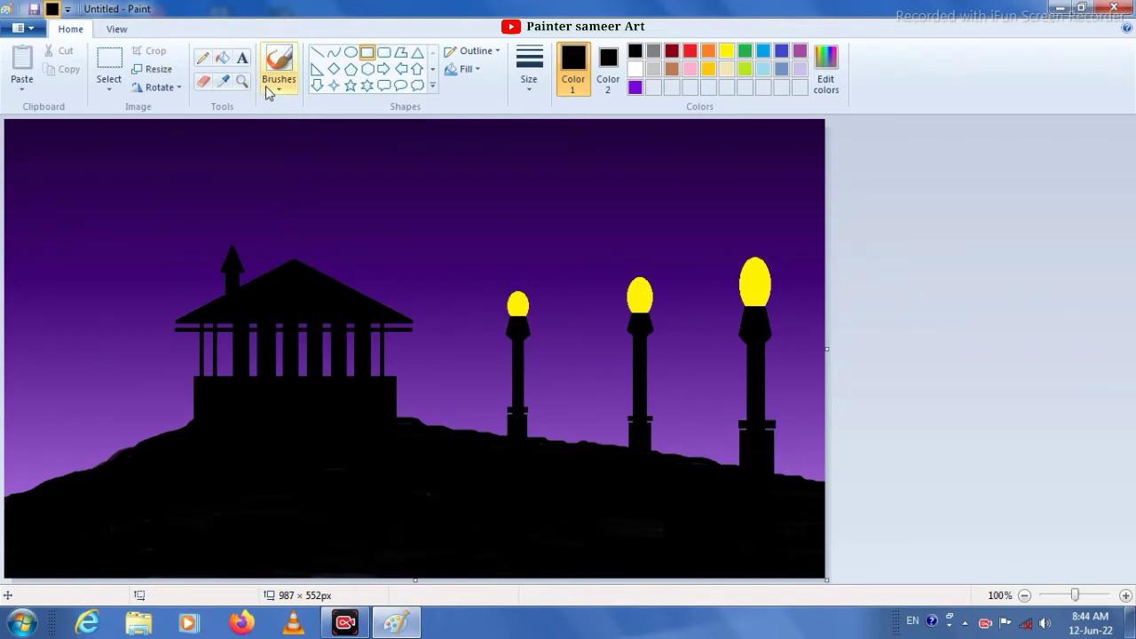
{"action": "left_click", "coordinate": [639, 70]}
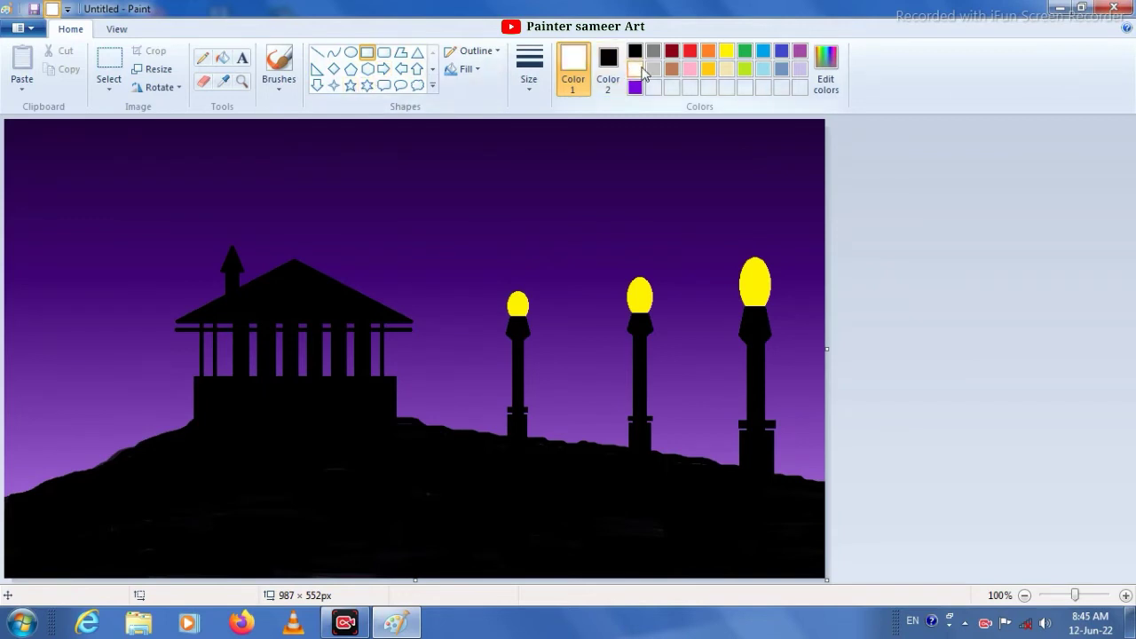
{"action": "left_click", "coordinate": [539, 89]}
{"action": "left_click", "coordinate": [553, 119]}
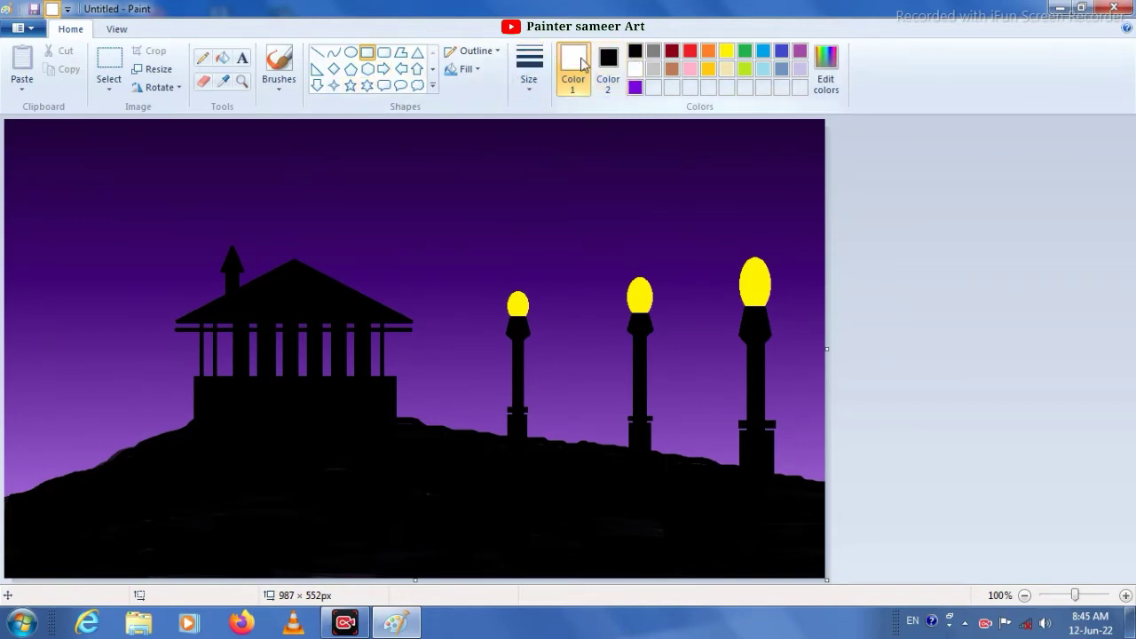
{"action": "left_click", "coordinate": [635, 57]}
{"action": "left_click", "coordinate": [535, 88]}
{"action": "left_click", "coordinate": [559, 213]}
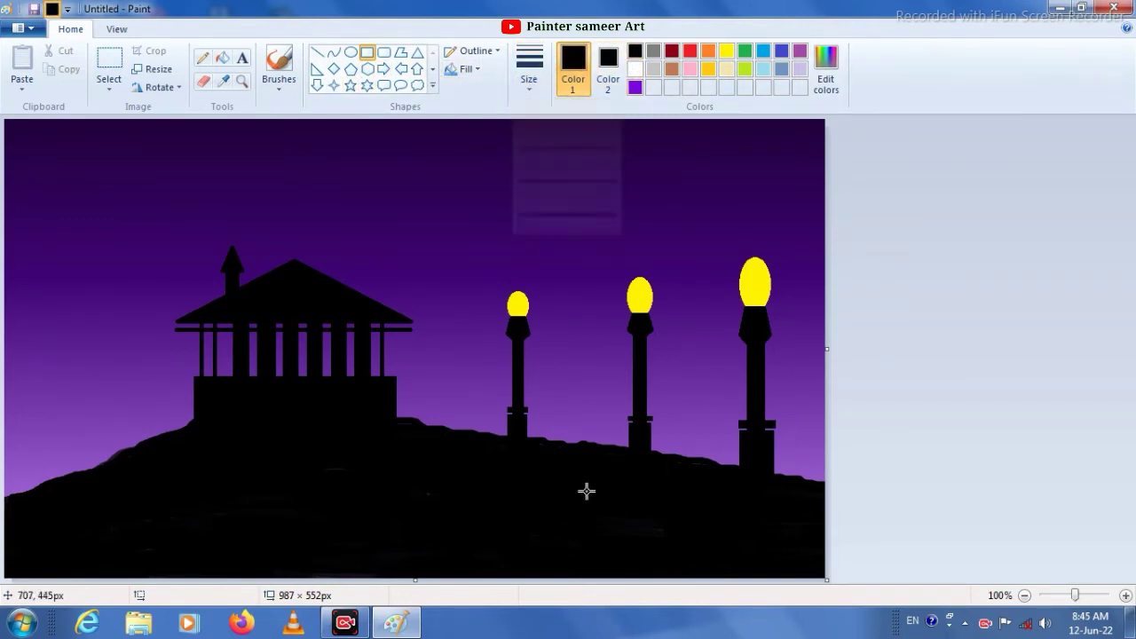
{"action": "left_click_drag", "start_coordinate": [465, 414], "coordinate": [473, 429]}
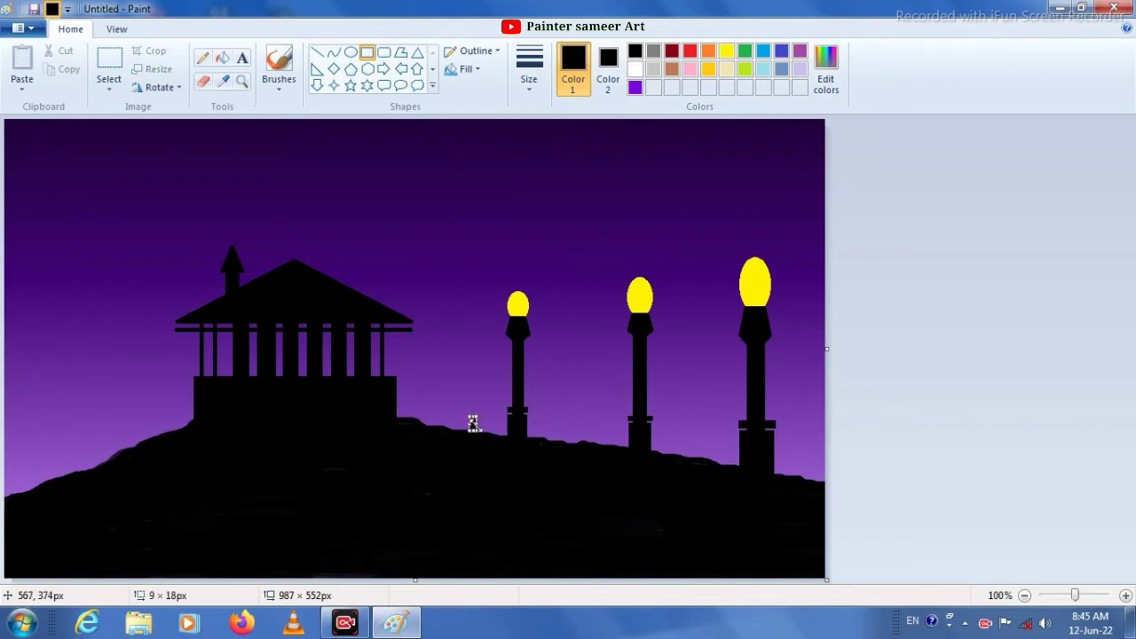
Paint tufts of black grass along the hill's ridge with a thin brush, on both sides of the building and between the lamps
{"action": "left_click", "coordinate": [278, 81]}
{"action": "left_click", "coordinate": [275, 113]}
{"action": "left_click", "coordinate": [279, 82]}
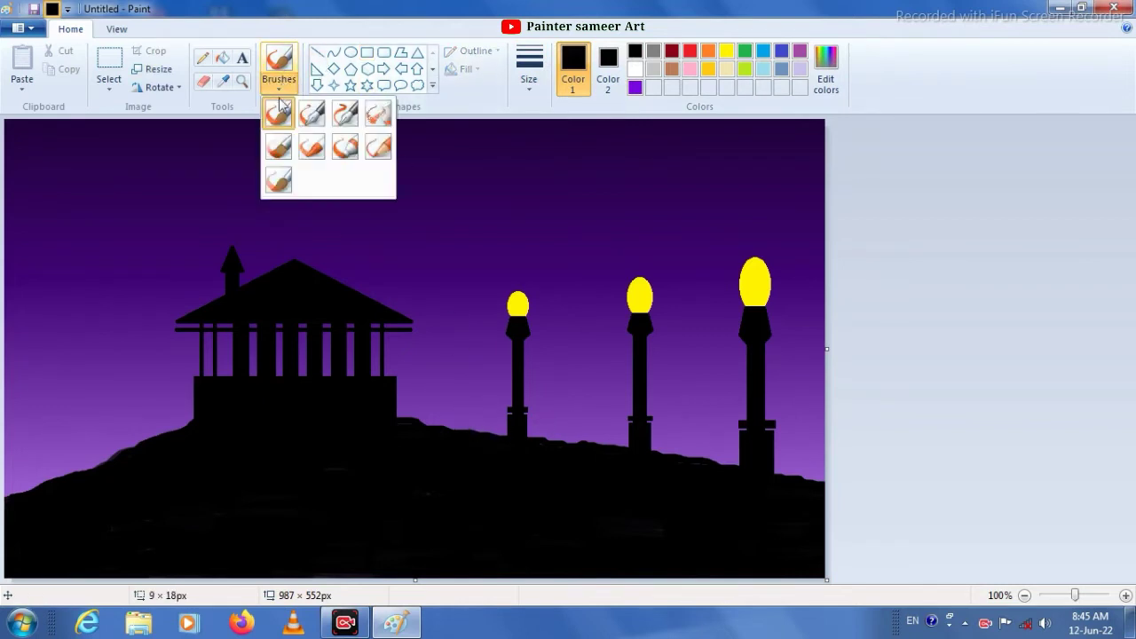
{"action": "left_click", "coordinate": [275, 113]}
{"action": "left_click", "coordinate": [529, 80]}
{"action": "left_click", "coordinate": [535, 133]}
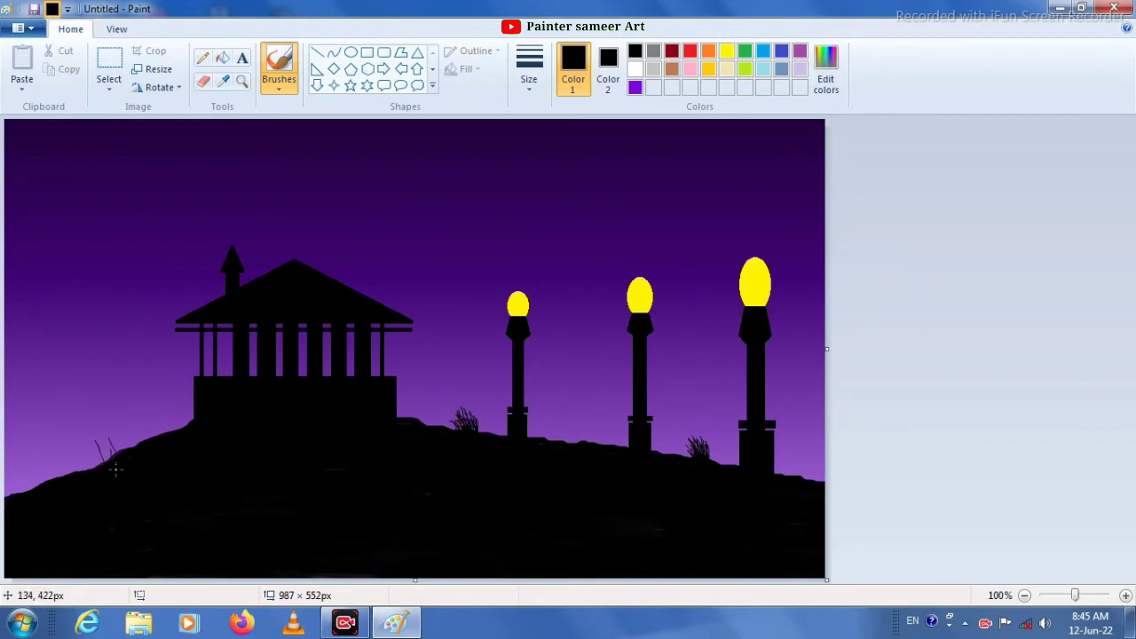
{"action": "left_click_drag", "start_coordinate": [107, 436], "coordinate": [110, 470]}
{"action": "left_click_drag", "start_coordinate": [121, 454], "coordinate": [114, 444]}
{"action": "mouse_move", "coordinate": [818, 460]}
{"action": "left_mouse_down"}
{"action": "mouse_move", "coordinate": [827, 484]}
{"action": "mouse_move", "coordinate": [818, 444]}
{"action": "mouse_move", "coordinate": [820, 468]}
{"action": "left_mouse_up"}
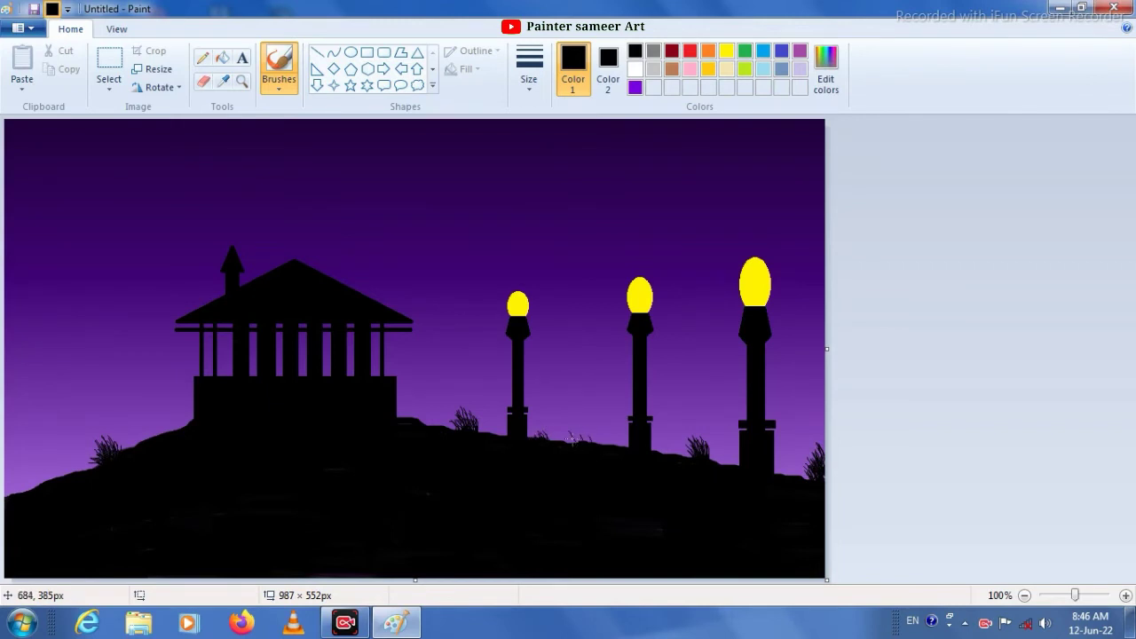
{"action": "left_click_drag", "start_coordinate": [572, 445], "coordinate": [579, 439]}
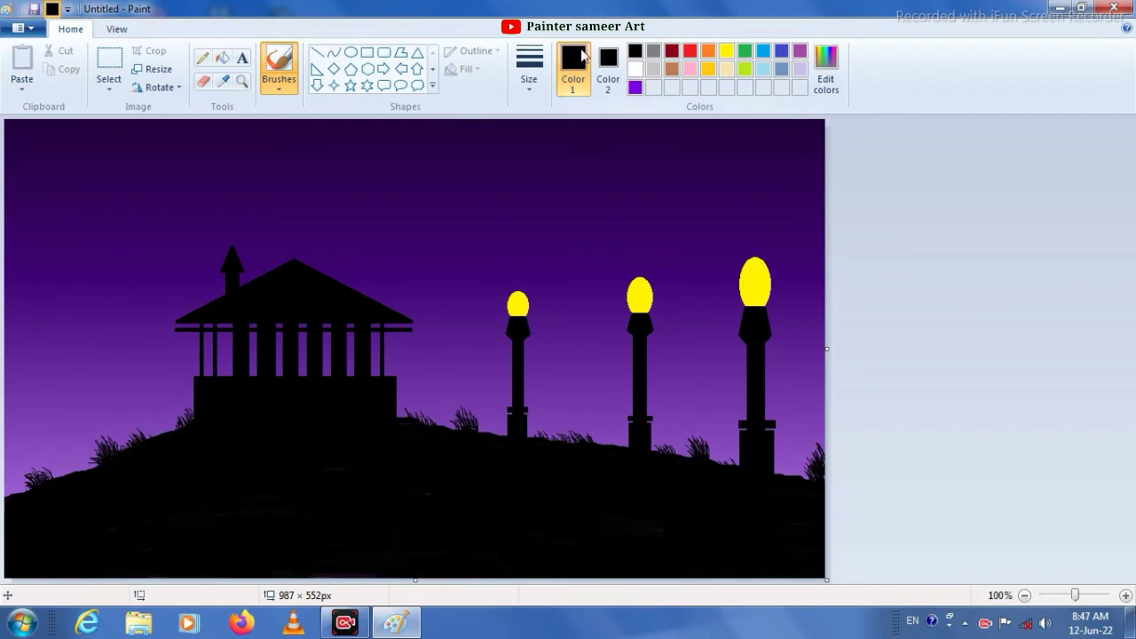
Paint a small black human silhouette standing between the smallest and middle lamps, with thin grass blades at its feet
{"action": "left_click", "coordinate": [529, 69]}
{"action": "left_click", "coordinate": [572, 380]}
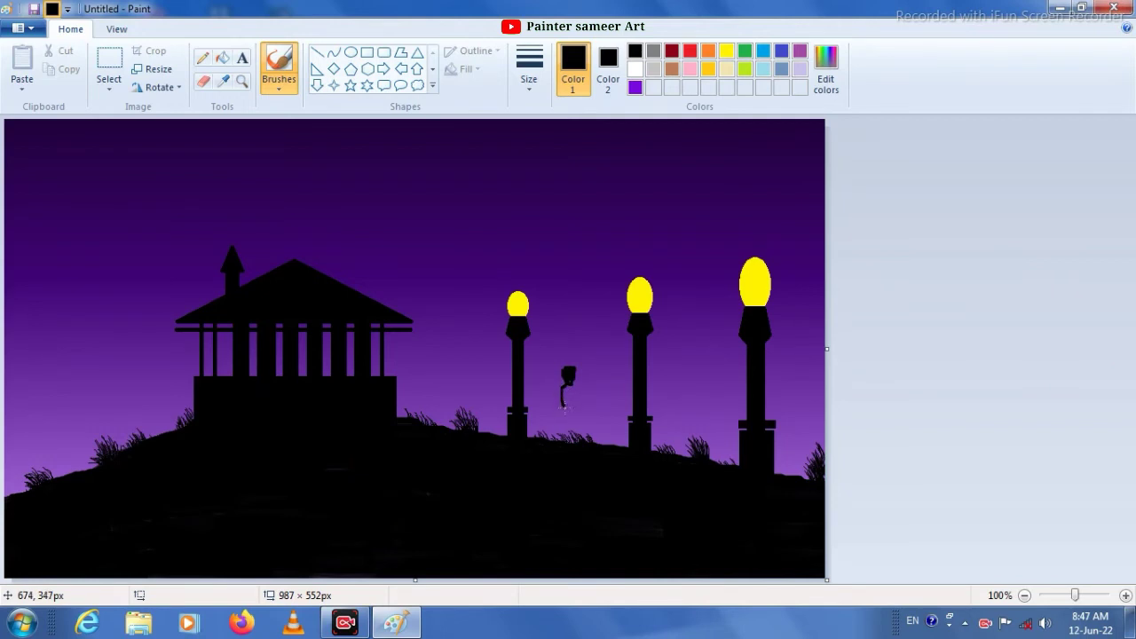
{"action": "mouse_move", "coordinate": [574, 388]}
{"action": "left_mouse_down"}
{"action": "mouse_move", "coordinate": [564, 441]}
{"action": "mouse_move", "coordinate": [566, 399]}
{"action": "mouse_move", "coordinate": [565, 435]}
{"action": "mouse_move", "coordinate": [568, 408]}
{"action": "left_mouse_up"}
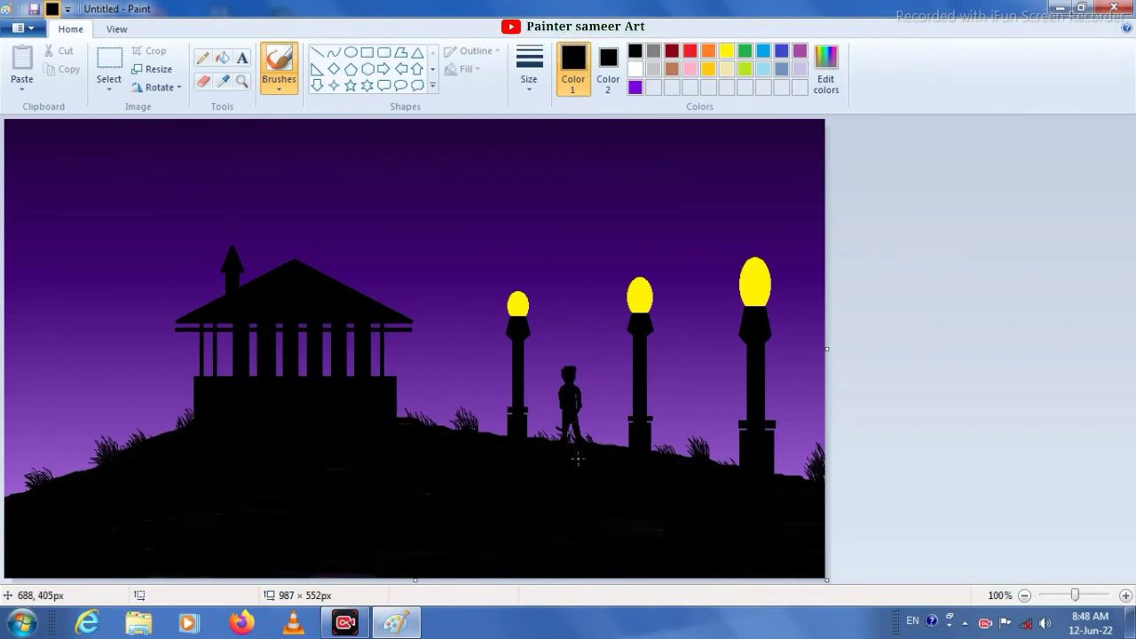
{"action": "left_click", "coordinate": [538, 89]}
{"action": "left_click", "coordinate": [557, 122]}
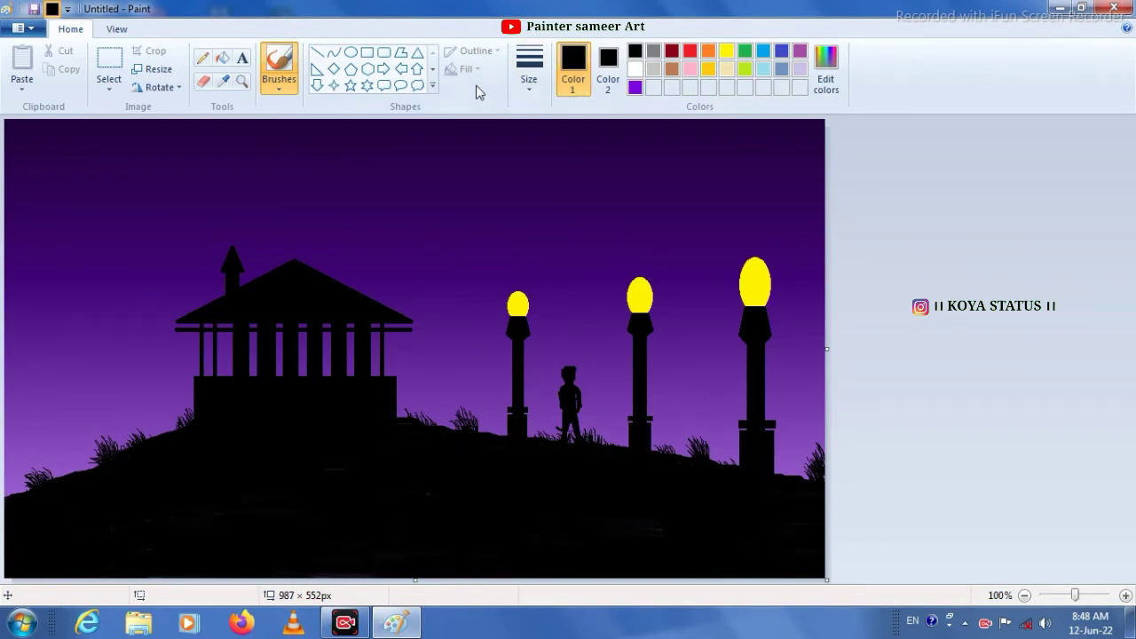
Scatter tiny solid white five-point stars, about 2 to 6 px in size, across the sky
{"action": "left_click", "coordinate": [350, 86]}
{"action": "left_click", "coordinate": [634, 69]}
{"action": "left_click", "coordinate": [607, 60]}
{"action": "left_click", "coordinate": [635, 69]}
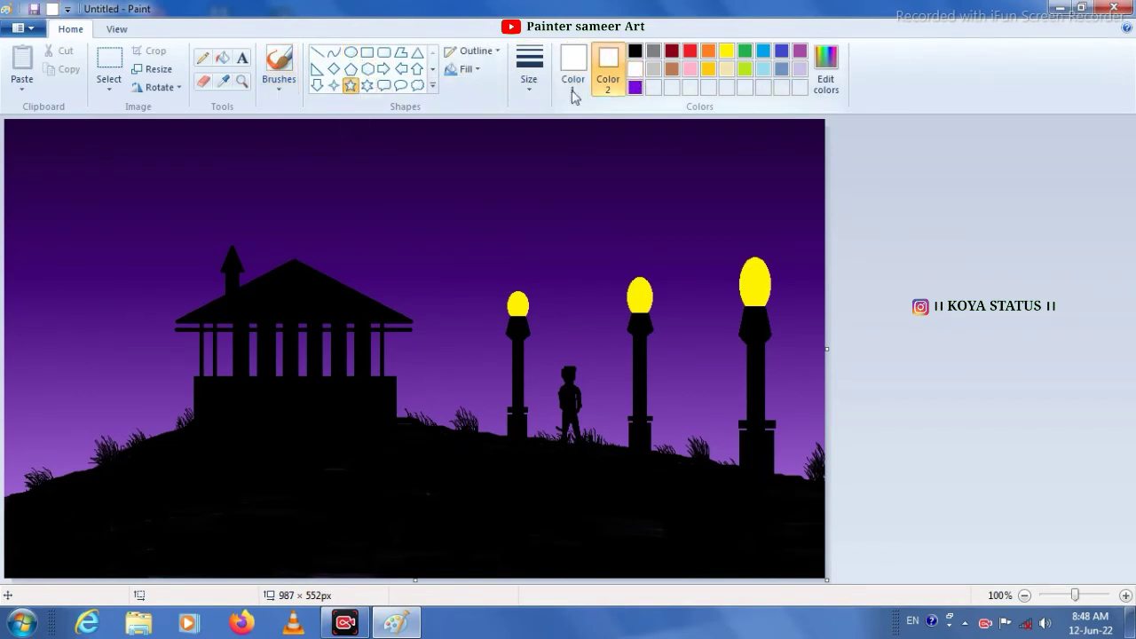
{"action": "left_click_drag", "start_coordinate": [465, 180], "coordinate": [468, 183]}
{"action": "left_click_drag", "start_coordinate": [156, 182], "coordinate": [160, 185]}
{"action": "left_click_drag", "start_coordinate": [66, 185], "coordinate": [70, 188]}
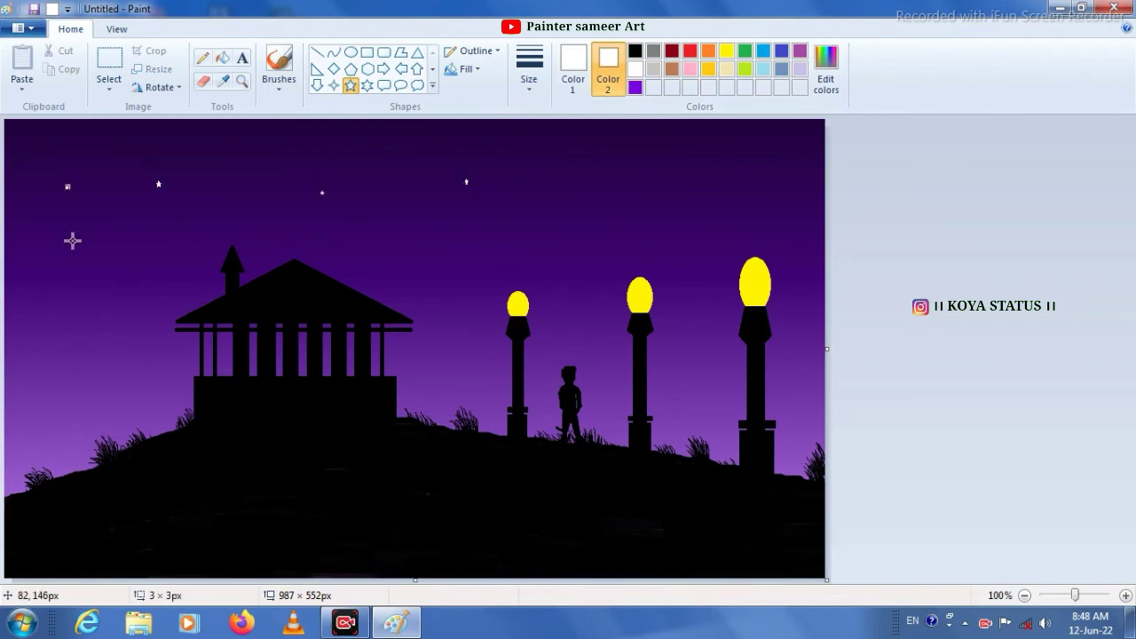
{"action": "left_click_drag", "start_coordinate": [71, 241], "coordinate": [75, 244]}
{"action": "left_click_drag", "start_coordinate": [241, 212], "coordinate": [245, 215]}
{"action": "left_click_drag", "start_coordinate": [648, 194], "coordinate": [653, 200]}
{"action": "left_click_drag", "start_coordinate": [777, 167], "coordinate": [783, 173]}
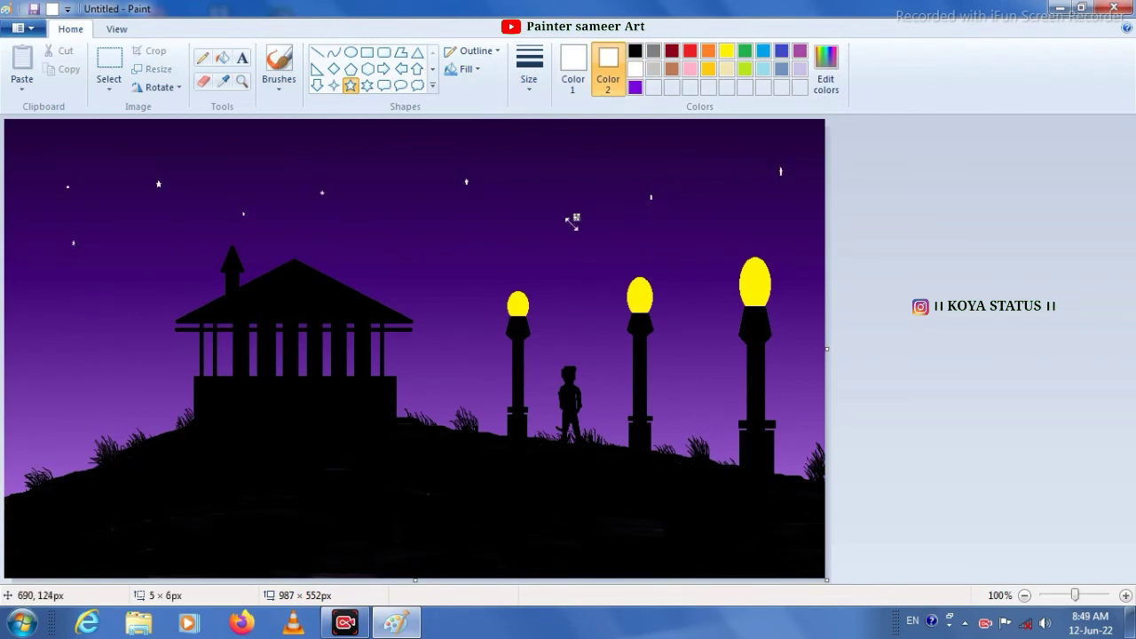
{"action": "left_click_drag", "start_coordinate": [573, 214], "coordinate": [579, 219]}
{"action": "left_click_drag", "start_coordinate": [451, 245], "coordinate": [457, 251]}
{"action": "left_click_drag", "start_coordinate": [381, 161], "coordinate": [387, 166]}
{"action": "left_click_drag", "start_coordinate": [97, 300], "coordinate": [100, 303]}
{"action": "left_click_drag", "start_coordinate": [53, 351], "coordinate": [57, 354]}
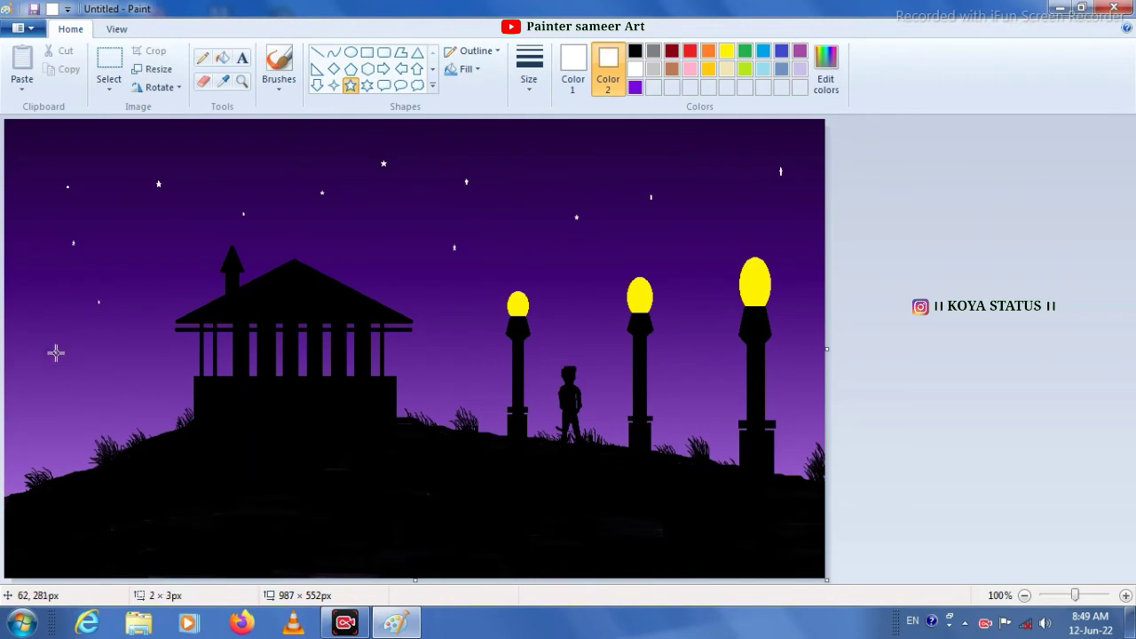
{"action": "left_click_drag", "start_coordinate": [452, 353], "coordinate": [457, 356]}
{"action": "left_click_drag", "start_coordinate": [717, 263], "coordinate": [723, 268]}
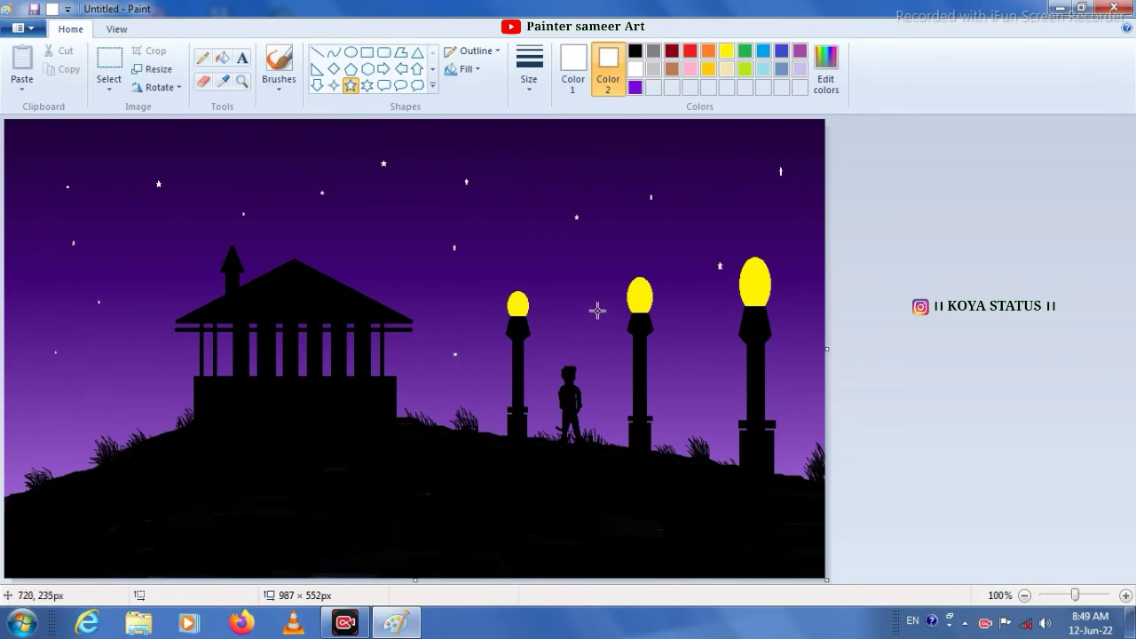
{"action": "left_click_drag", "start_coordinate": [583, 298], "coordinate": [589, 304]}
{"action": "left_click_drag", "start_coordinate": [257, 144], "coordinate": [260, 146]}
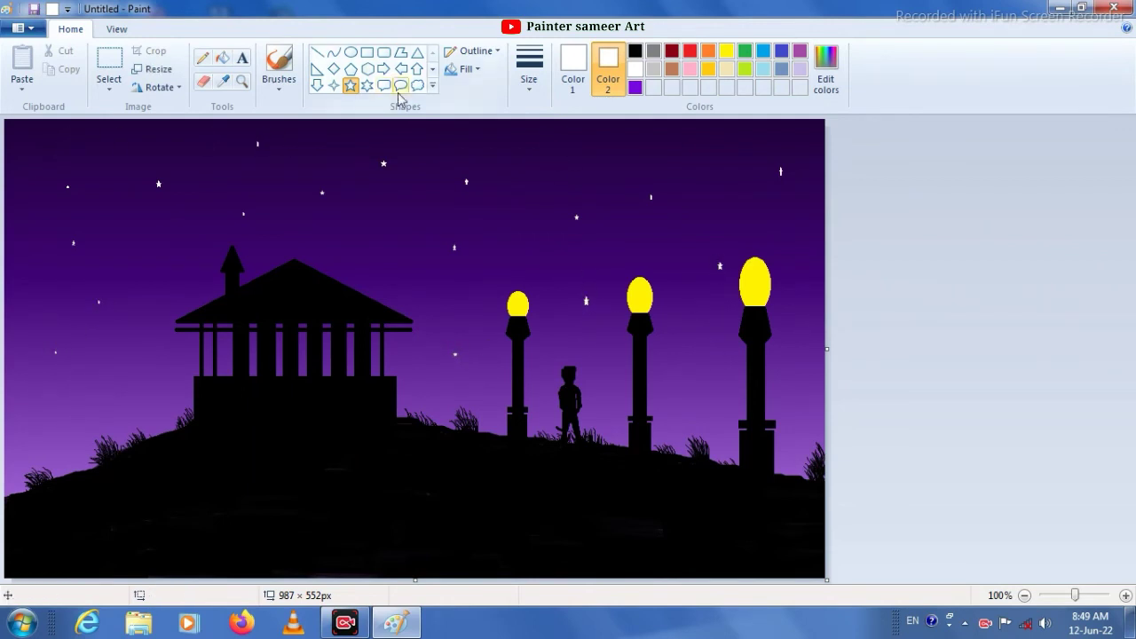
Draw a solid white circular moon about 45 × 46 px in the sky above the roof's right slope
{"action": "left_click", "coordinate": [351, 52]}
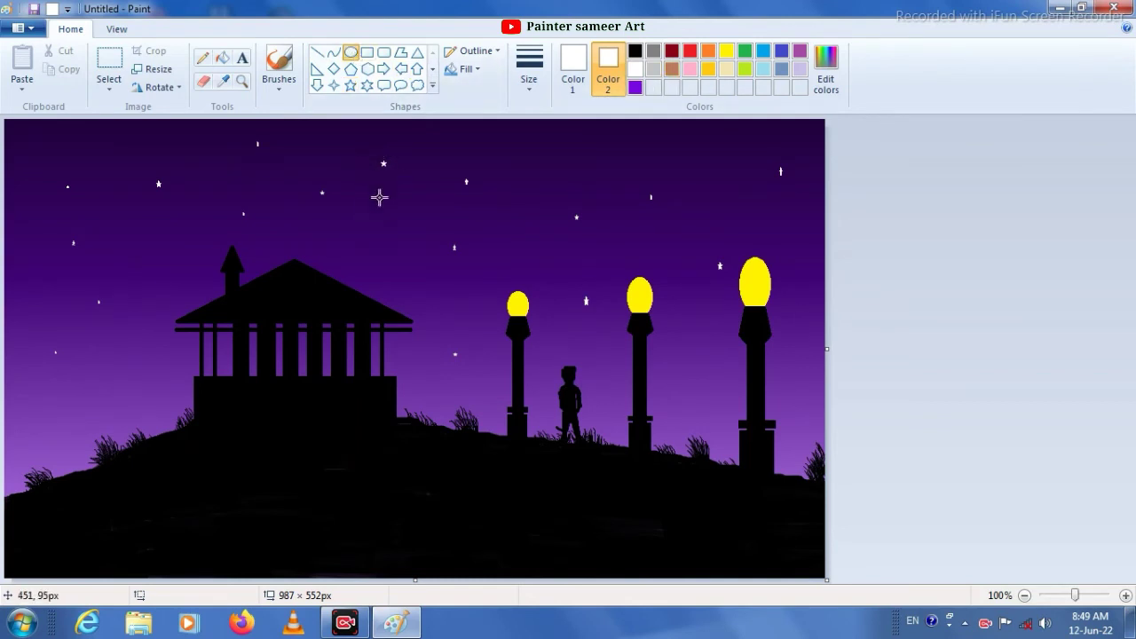
{"action": "left_click_drag", "start_coordinate": [369, 198], "coordinate": [406, 236]}
{"action": "left_click", "coordinate": [279, 82]}
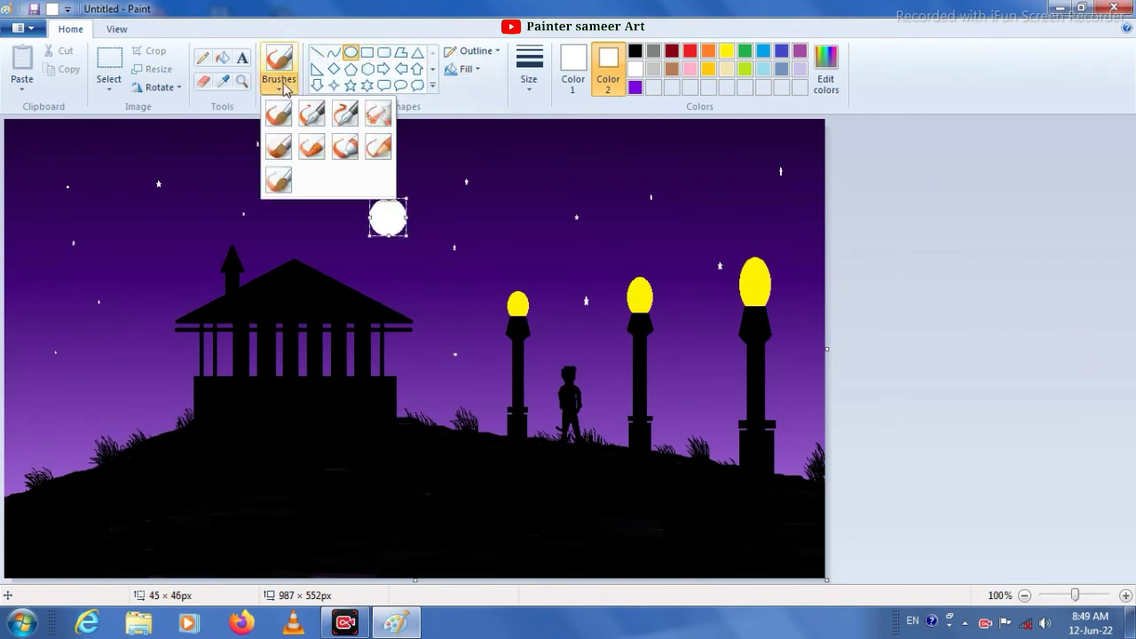
Dot many tiny white pencil points across the sky as distant stars
{"action": "left_click", "coordinate": [203, 58]}
{"action": "left_click", "coordinate": [545, 149]}
{"action": "left_click", "coordinate": [638, 144]}
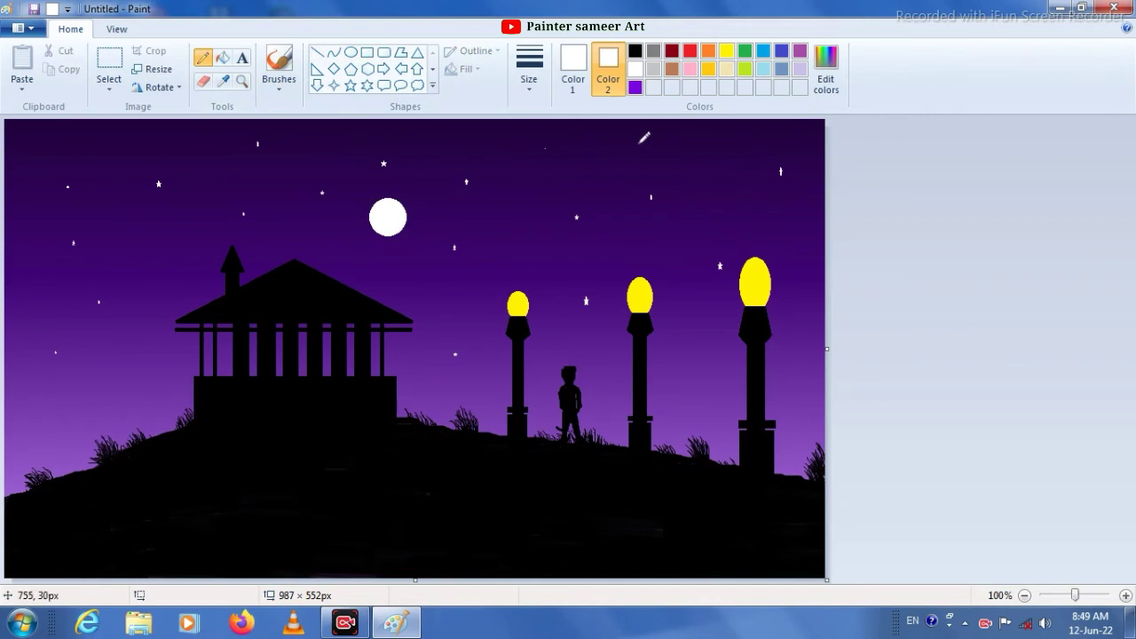
{"action": "left_click", "coordinate": [718, 147]}
{"action": "left_click", "coordinate": [701, 187]}
{"action": "left_click", "coordinate": [604, 151]}
{"action": "left_click", "coordinate": [568, 188]}
{"action": "left_click", "coordinate": [531, 195]}
{"action": "left_click", "coordinate": [536, 255]}
{"action": "left_click", "coordinate": [787, 140]}
{"action": "left_click", "coordinate": [808, 282]}
{"action": "left_click", "coordinate": [435, 298]}
{"action": "left_click", "coordinate": [372, 260]}
{"action": "left_click", "coordinate": [310, 226]}
{"action": "left_click", "coordinate": [286, 177]}
{"action": "left_click", "coordinate": [205, 166]}
{"action": "left_click", "coordinate": [185, 138]}
{"action": "left_click", "coordinate": [336, 138]}
{"action": "left_click", "coordinate": [451, 133]}
{"action": "left_click", "coordinate": [81, 135]}
{"action": "left_click", "coordinate": [31, 136]}
{"action": "left_click", "coordinate": [32, 231]}
{"action": "left_click", "coordinate": [153, 229]}
{"action": "left_click", "coordinate": [111, 170]}
{"action": "left_click", "coordinate": [13, 183]}
{"action": "left_click", "coordinate": [35, 307]}
{"action": "left_click", "coordinate": [116, 255]}
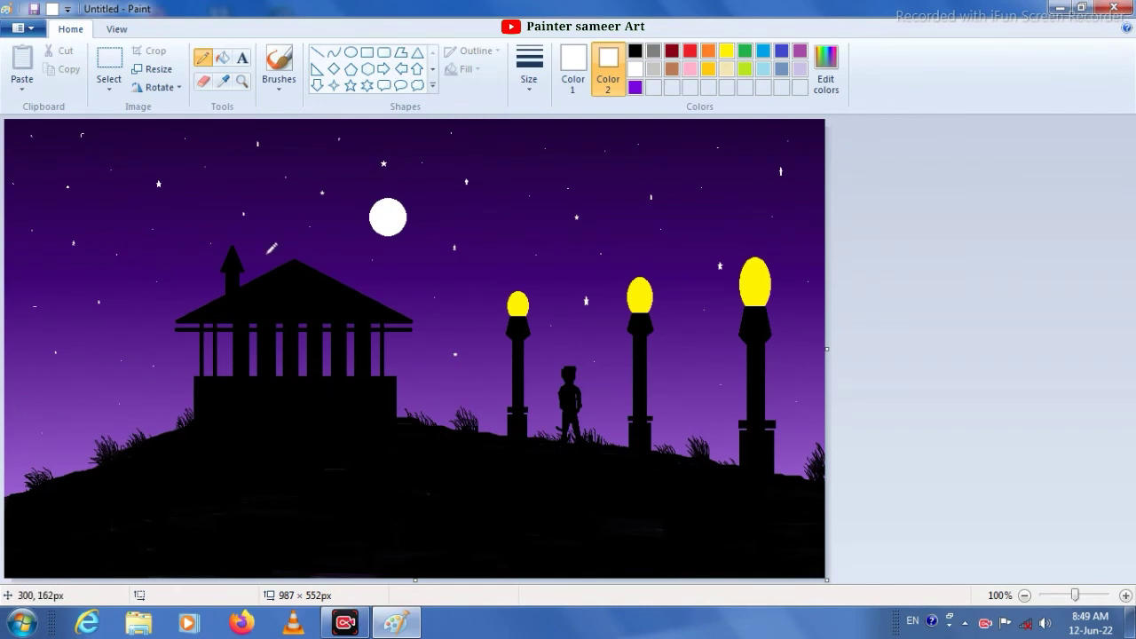